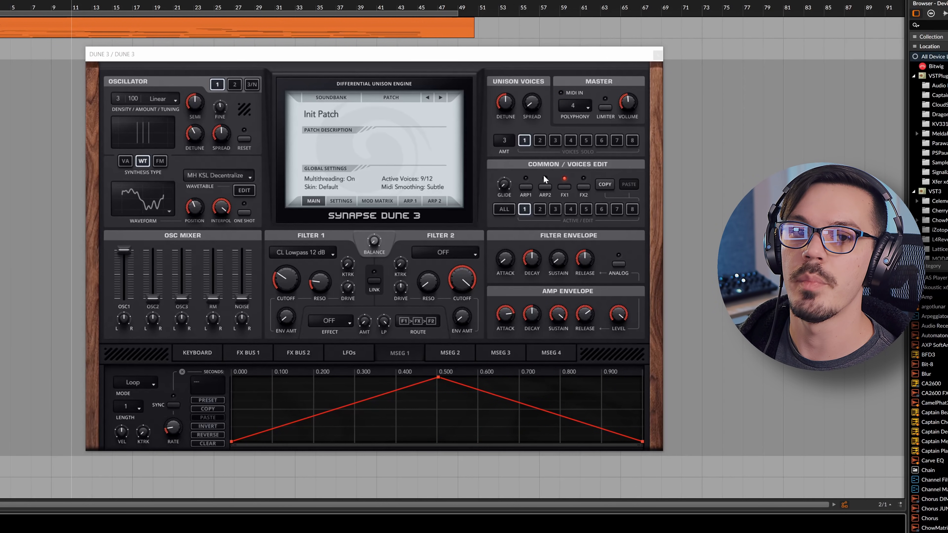
Audition unison voices 2 and 3 by soloing each one in turn.
click(542, 143)
click(529, 142)
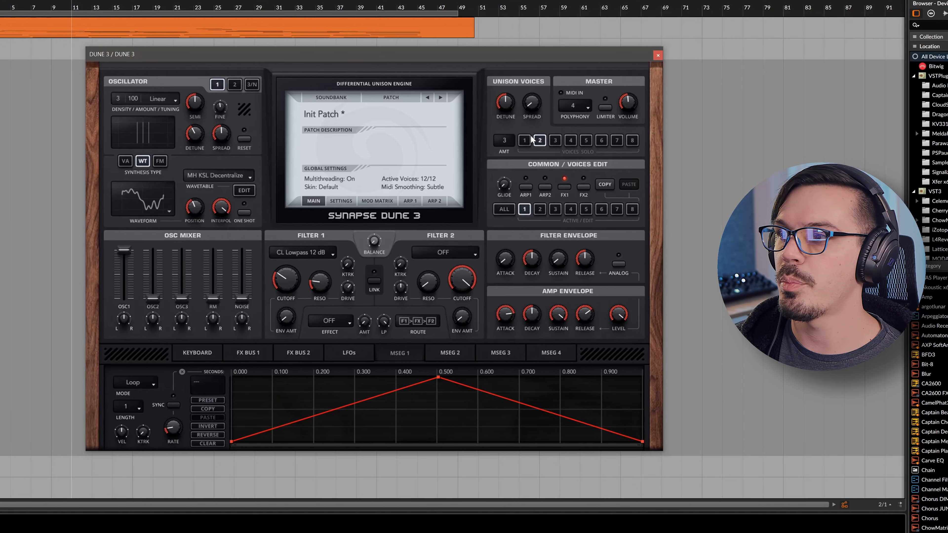
click(555, 140)
click(545, 141)
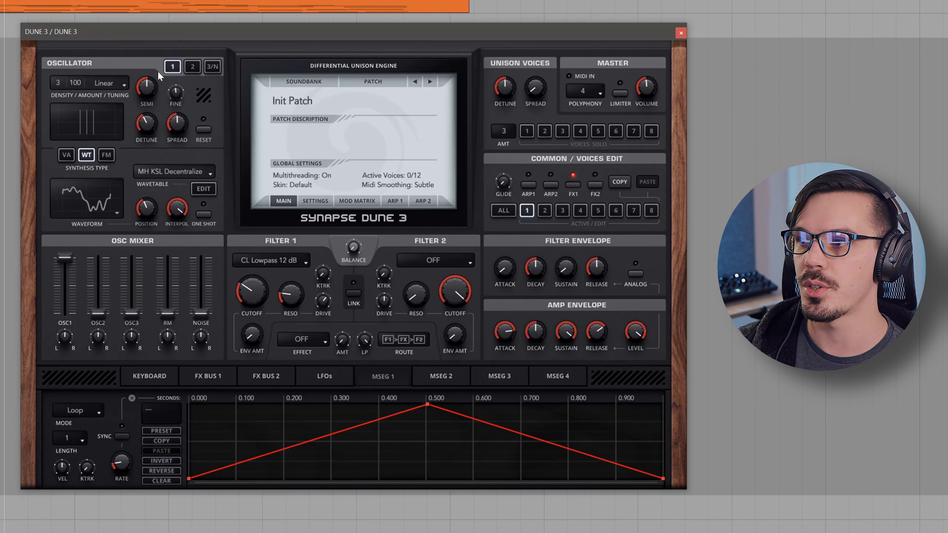
Compare oscillators 1 and 2 of voice 1, and examine the modulation matrix together with the LFO settings.
click(193, 67)
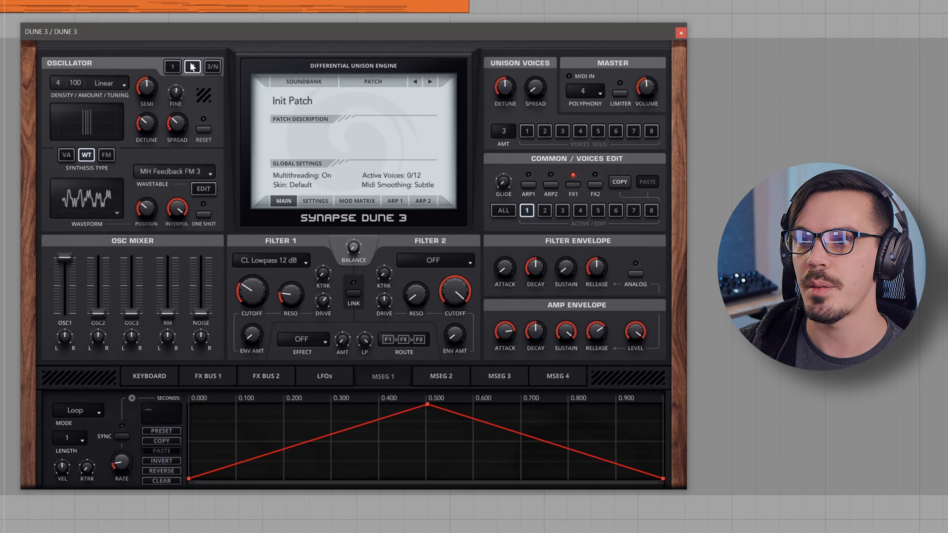
click(173, 66)
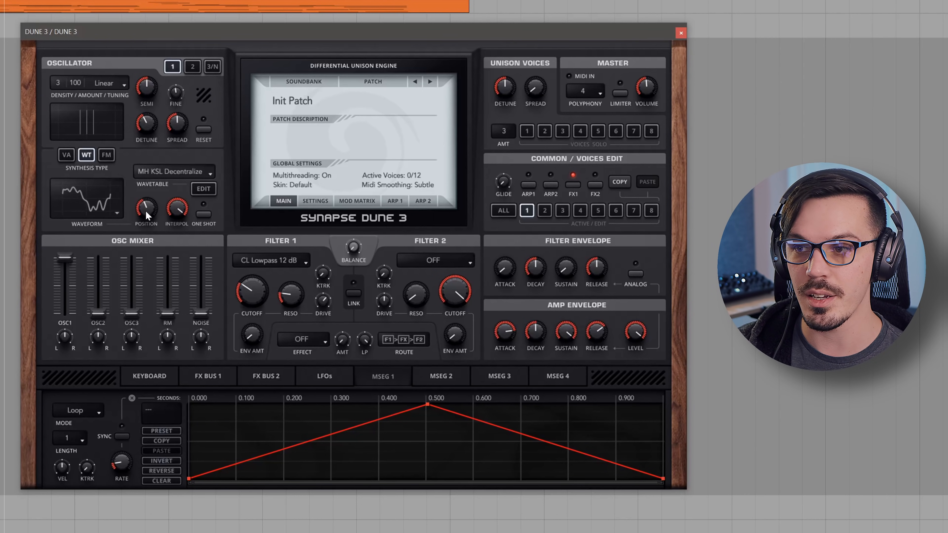
click(338, 204)
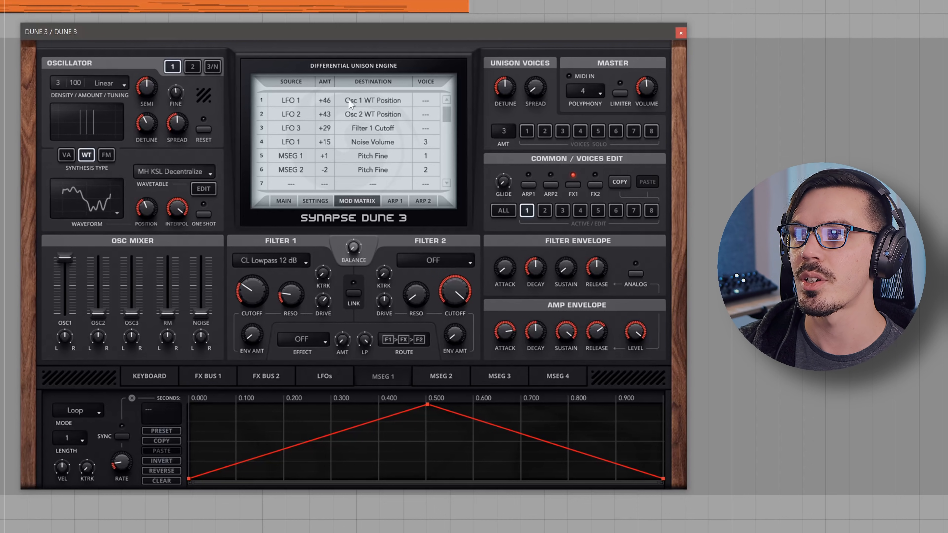
click(323, 378)
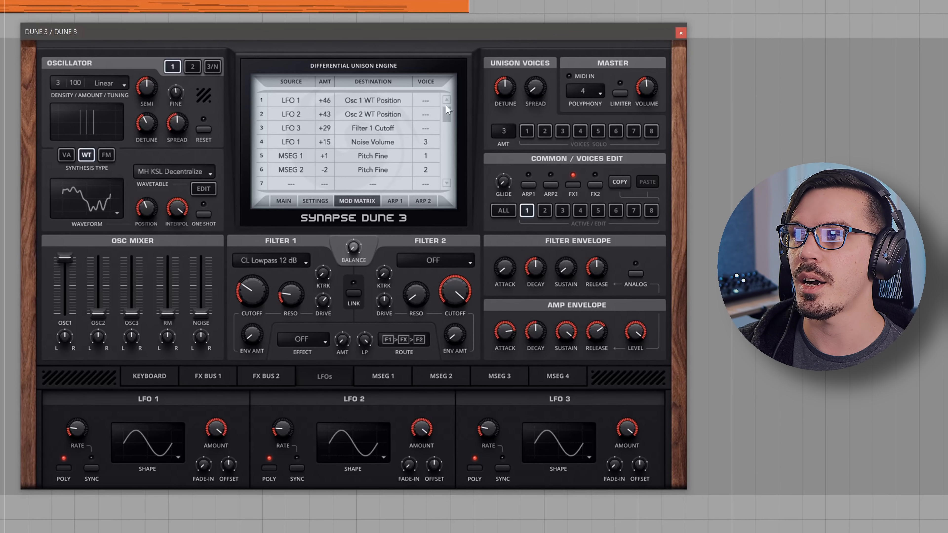
Raise voice 2's oscillator 2 level in the mixer to a little under half, and return to editing voice 1.
click(545, 211)
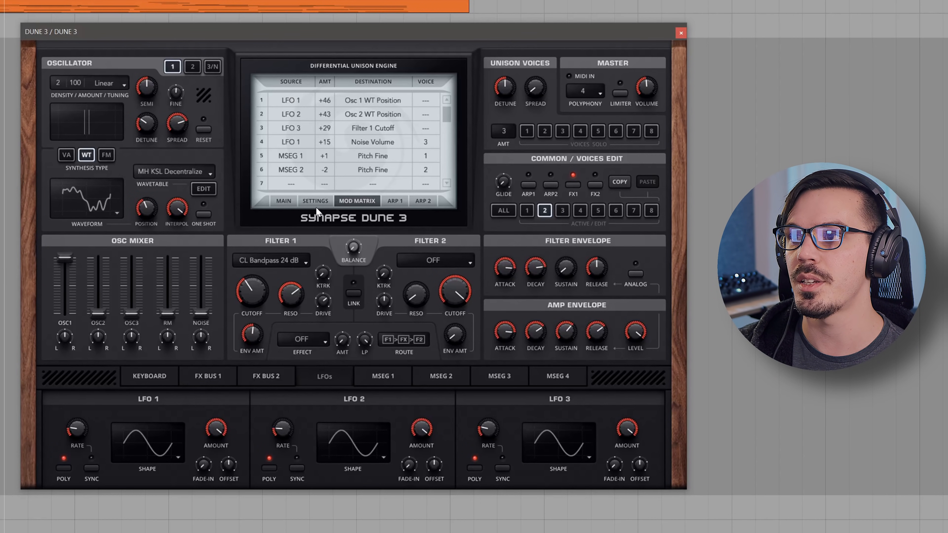
drag(98, 312, 99, 291)
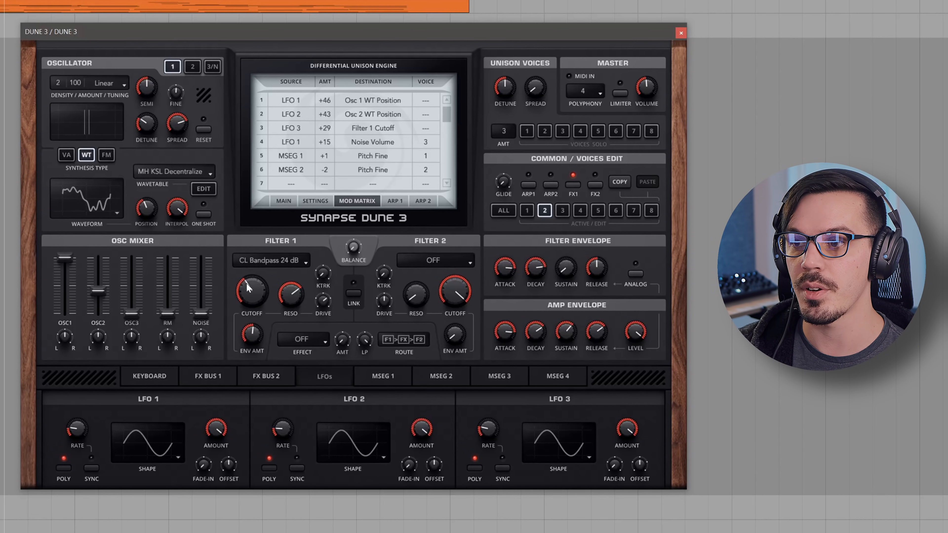
click(527, 205)
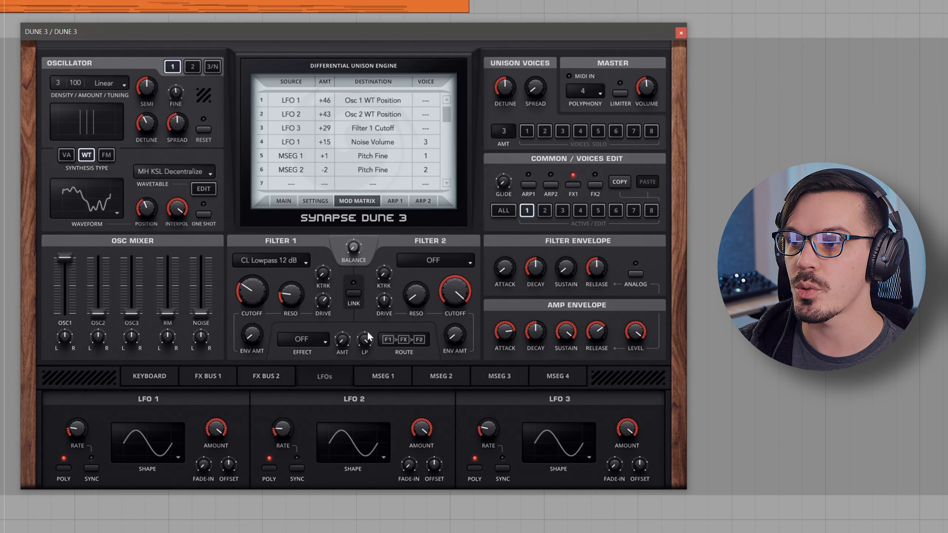
Compare the MSEG 1 and MSEG 2 envelope curves, ending on MSEG 1.
click(379, 379)
click(420, 382)
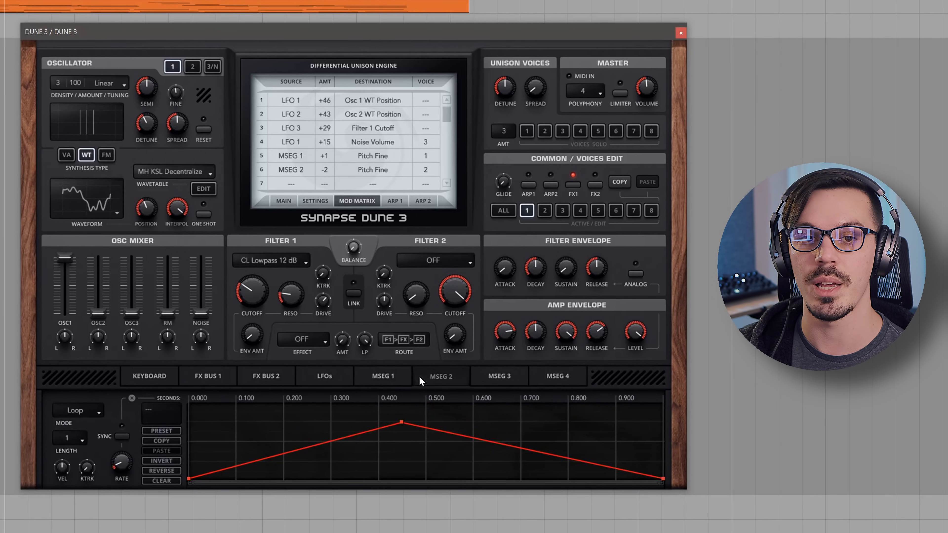
click(394, 378)
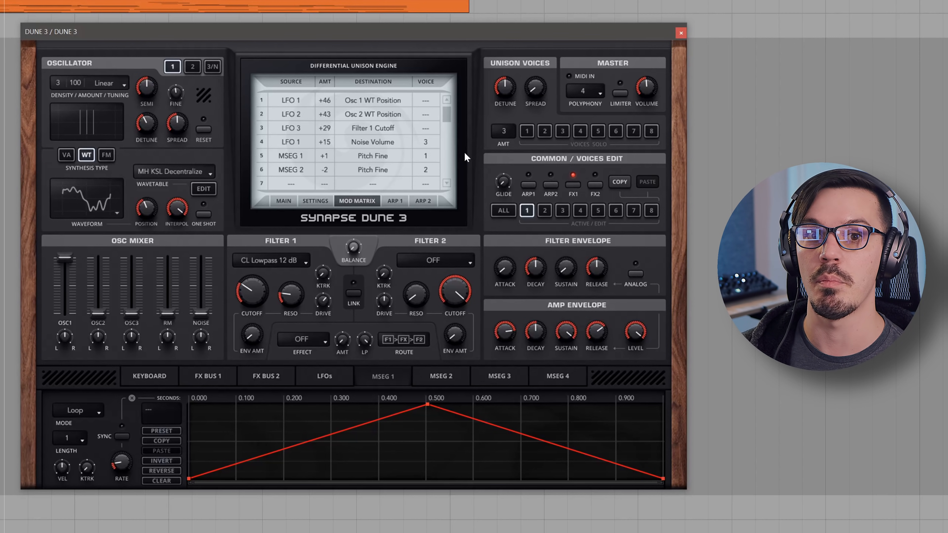
Solo unison voices 1 and 2 and compare their filter and envelope settings, ending on voice 2.
click(526, 131)
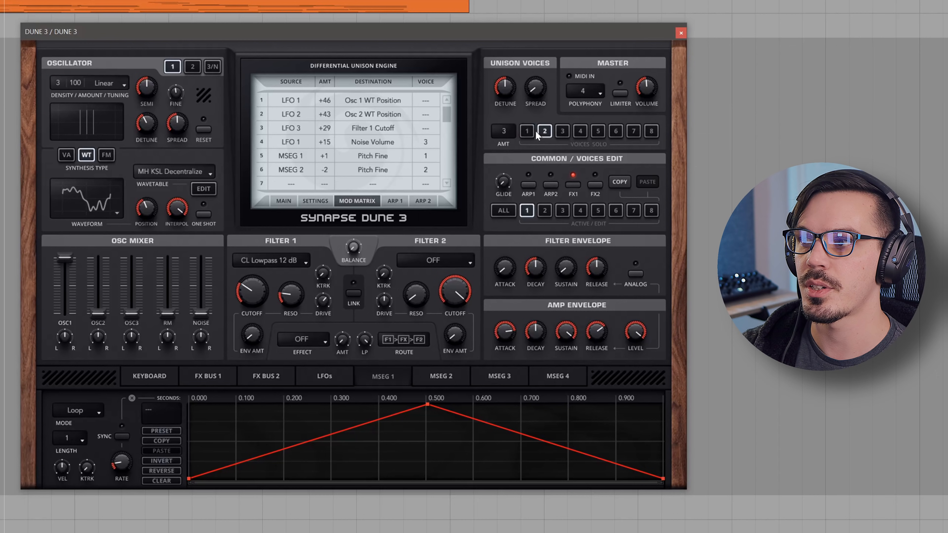
click(545, 210)
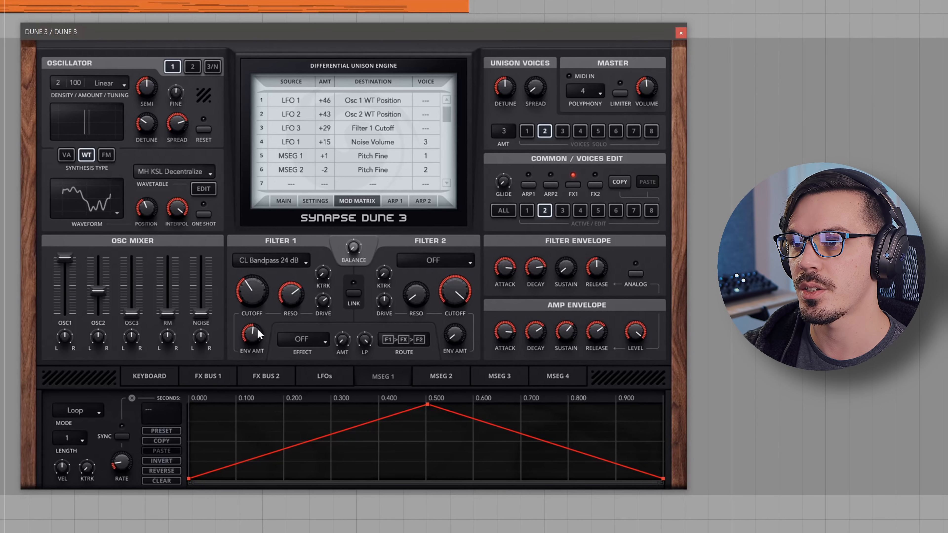
click(526, 211)
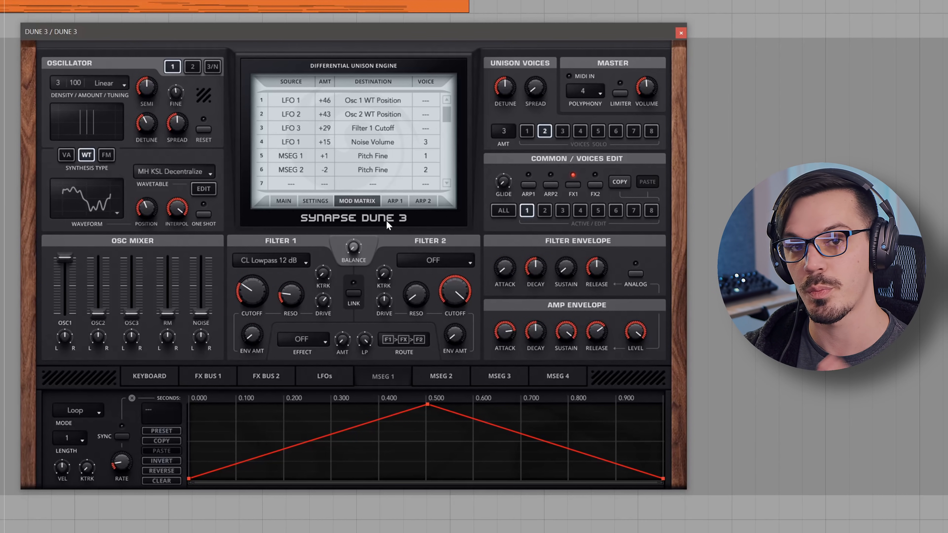
click(542, 211)
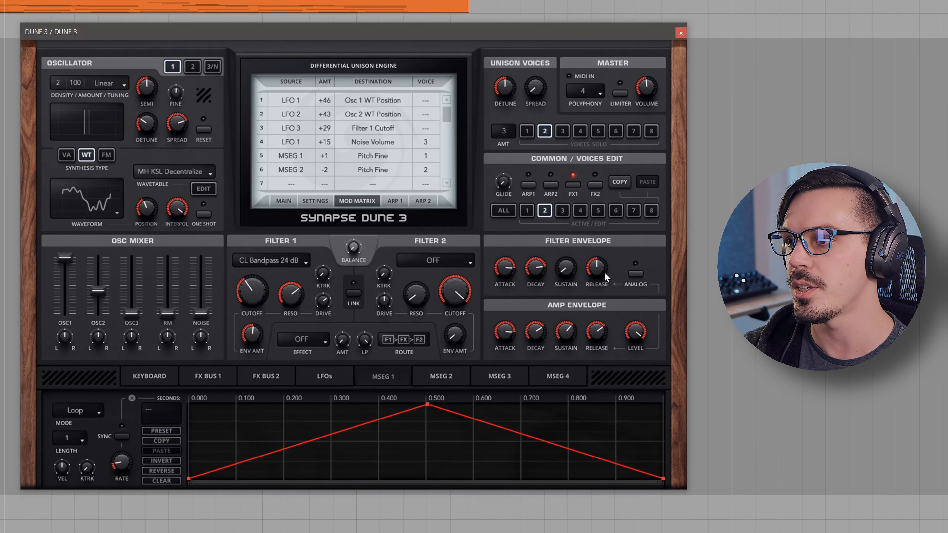
click(527, 211)
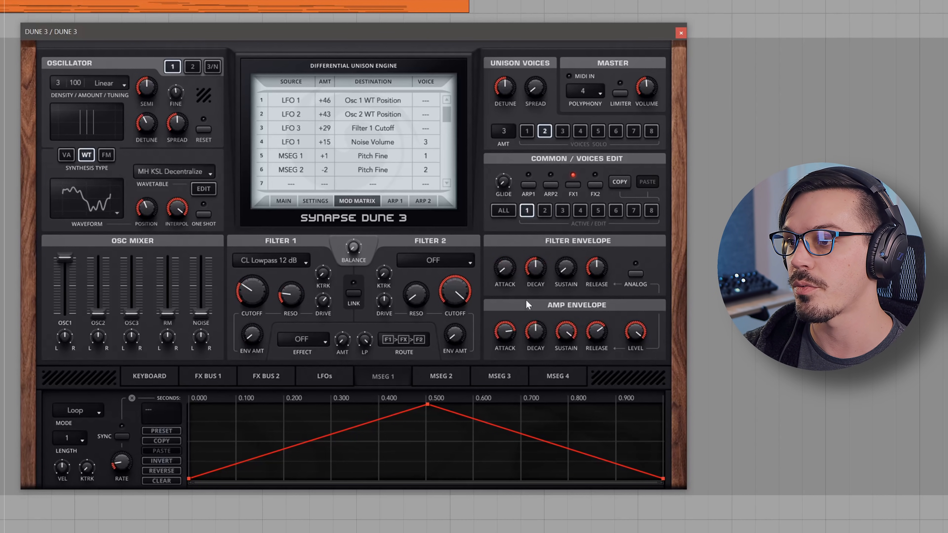
click(546, 208)
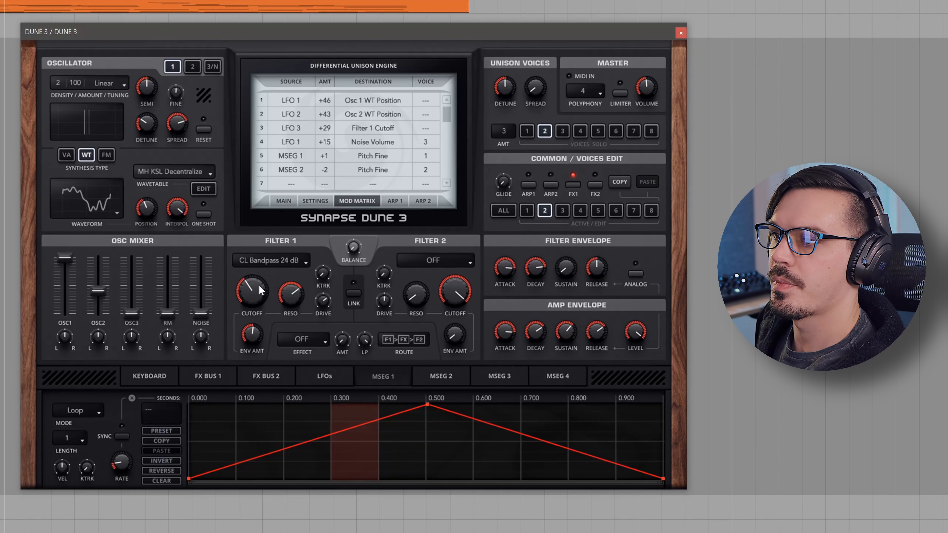
Solo unison voice 3 and raise its noise level in the oscillator mixer to 8%.
click(529, 136)
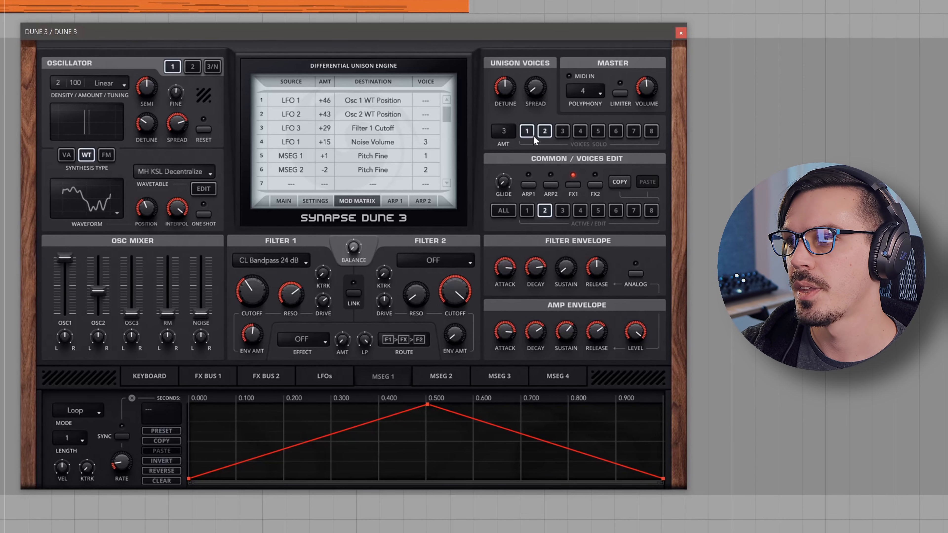
click(531, 131)
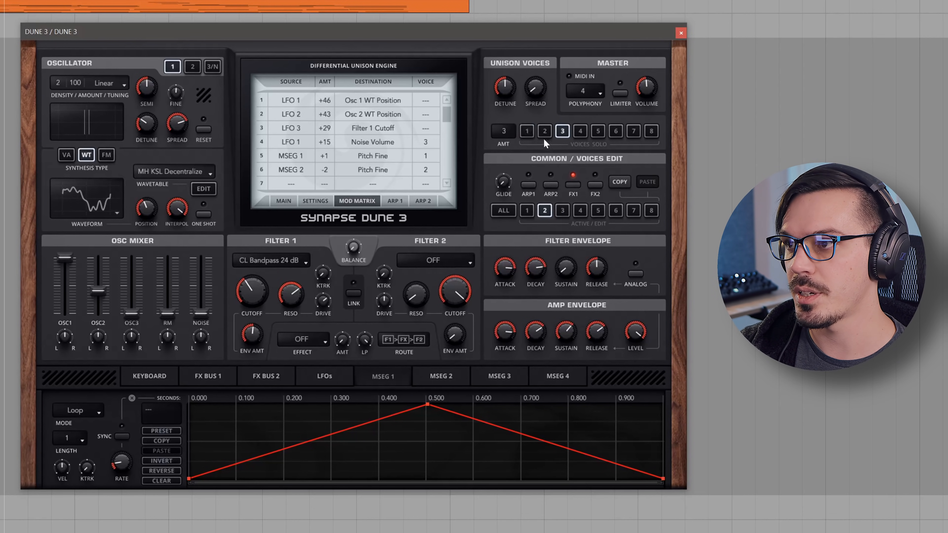
click(562, 209)
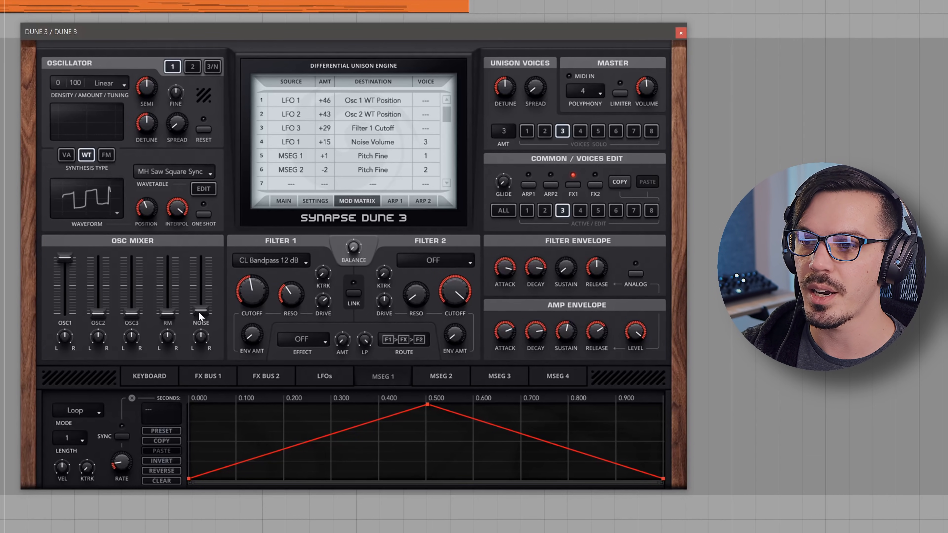
scroll(198, 312, up, 2)
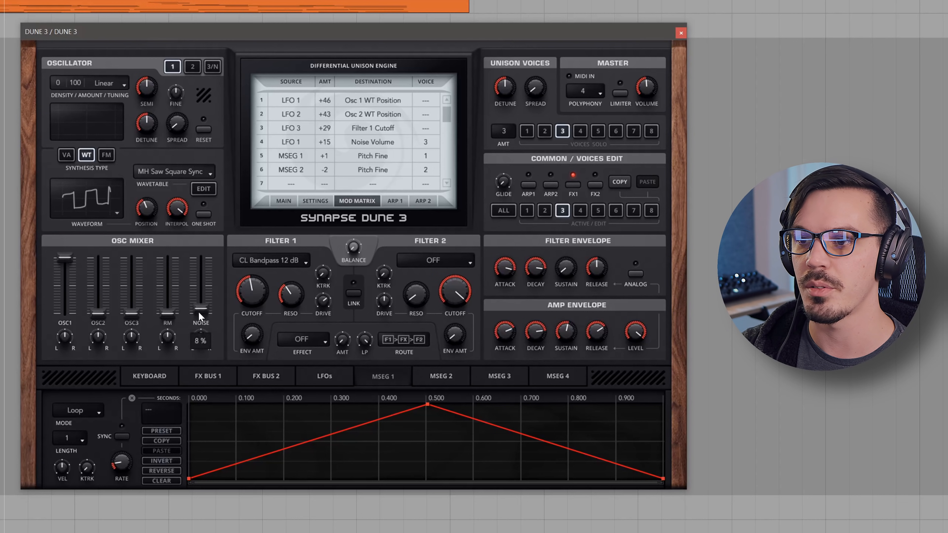
Examine the noise and LFO settings while switching the edited voice between 1, 2 and 3.
click(220, 69)
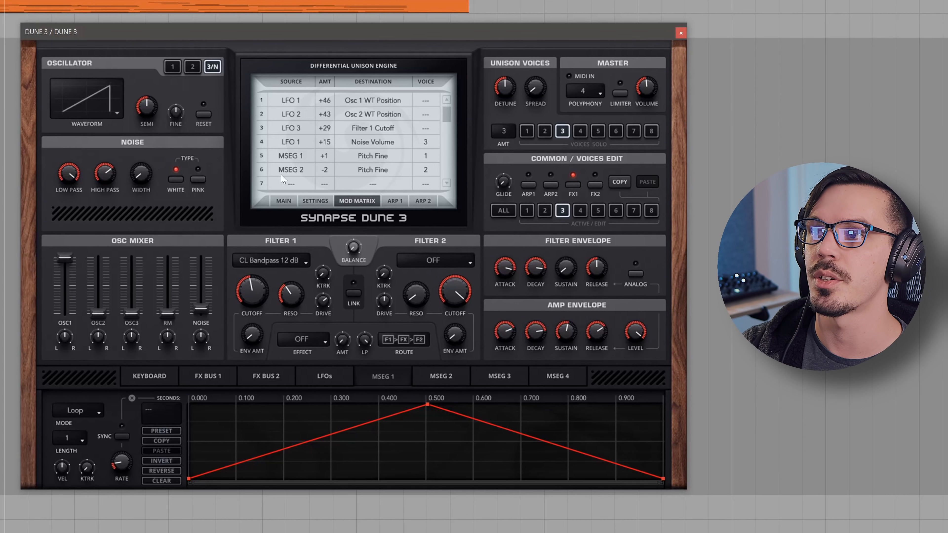
click(313, 381)
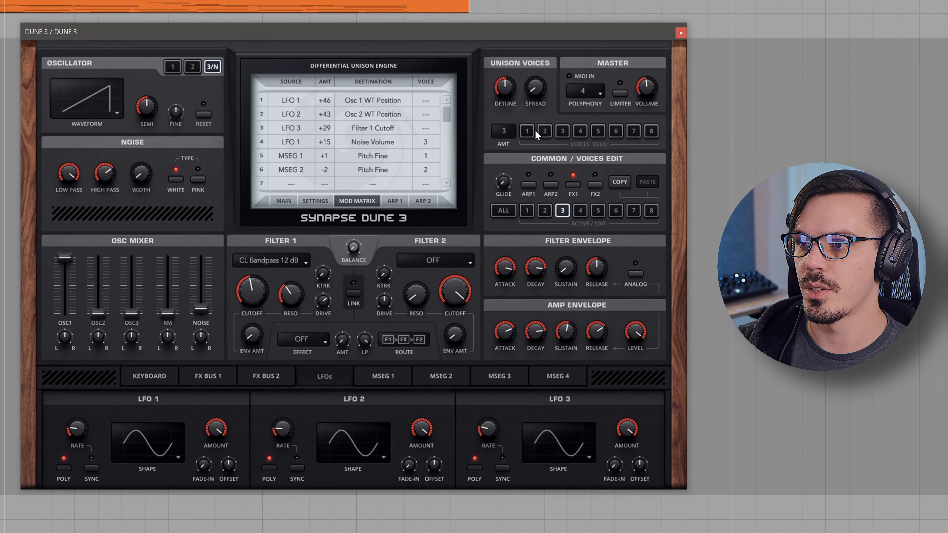
click(543, 211)
click(527, 211)
click(544, 211)
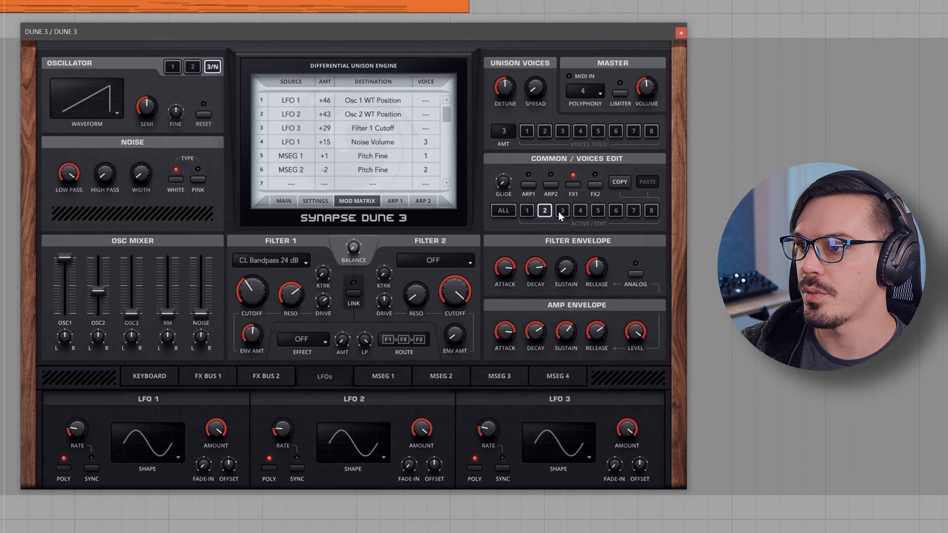
click(560, 212)
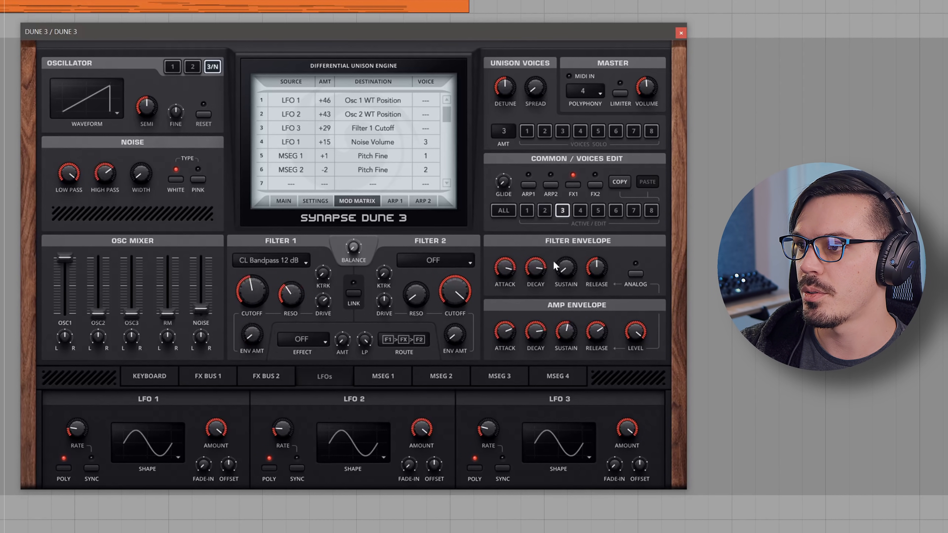
click(529, 207)
click(544, 210)
click(559, 214)
click(545, 211)
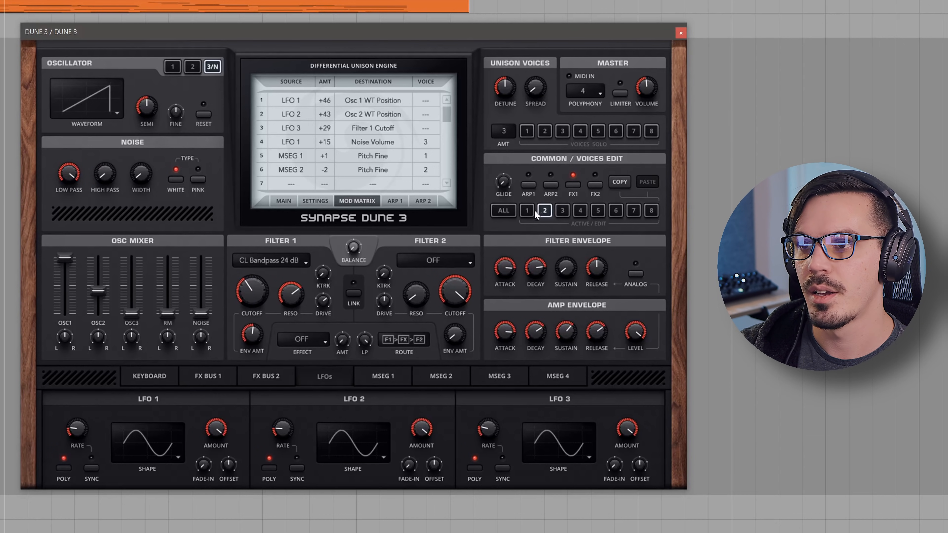
Show oscillator 1 of voice 1 and examine the phaser and chorus settings in FX bus 1.
click(532, 211)
click(171, 67)
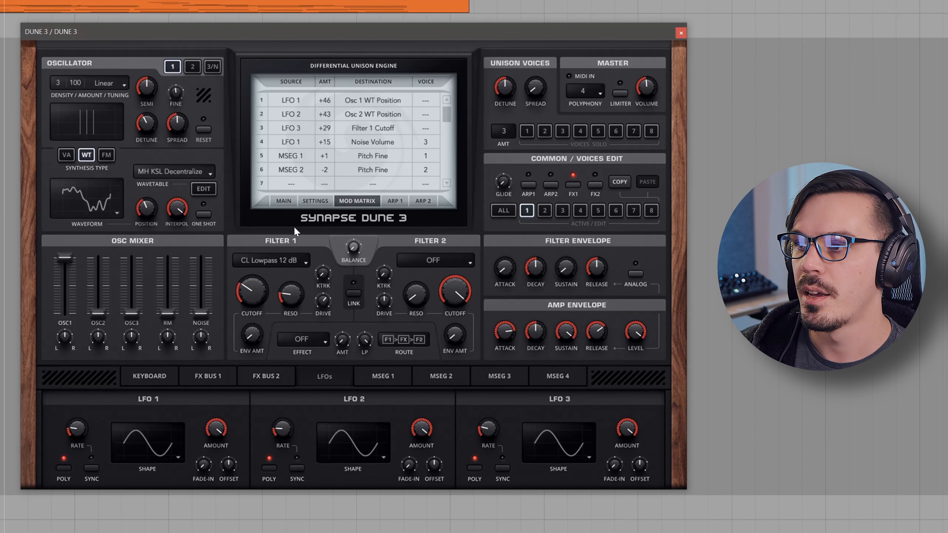
click(217, 377)
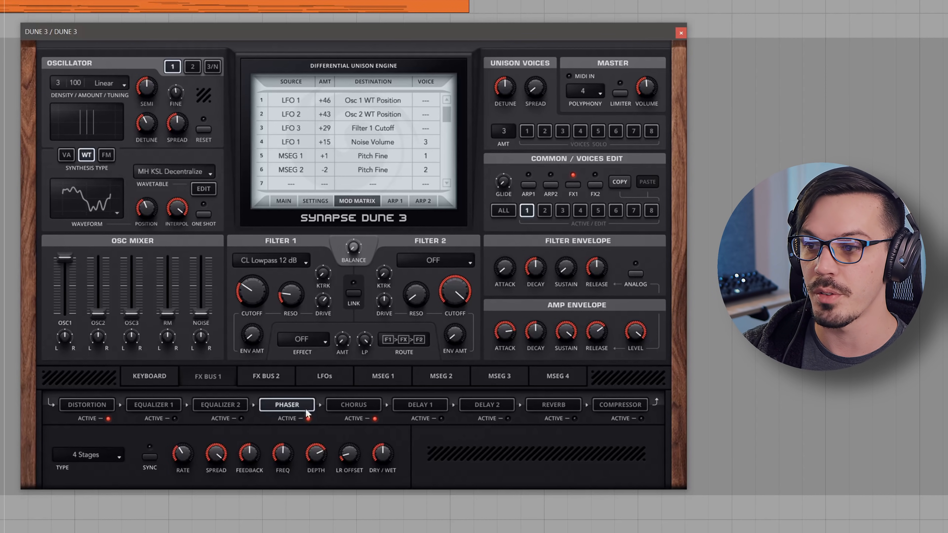
click(336, 406)
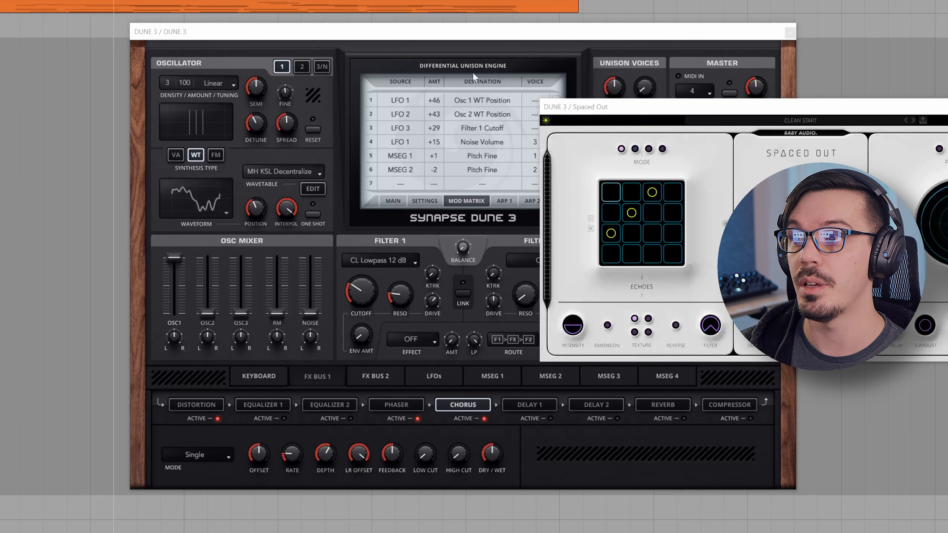
Close the DUNE 3 synth window and move the Spaced Out effect window into clear view.
click(790, 33)
drag(721, 111, 260, 103)
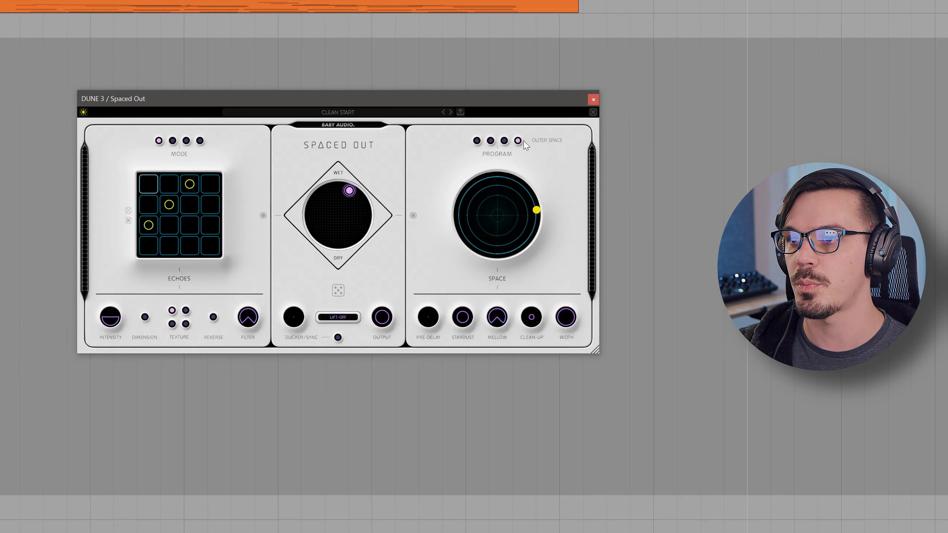
Audition different positions along the outer edge of the Space pad, including 100% length with 73% cosmic, ending opposite that position.
click(69, 204)
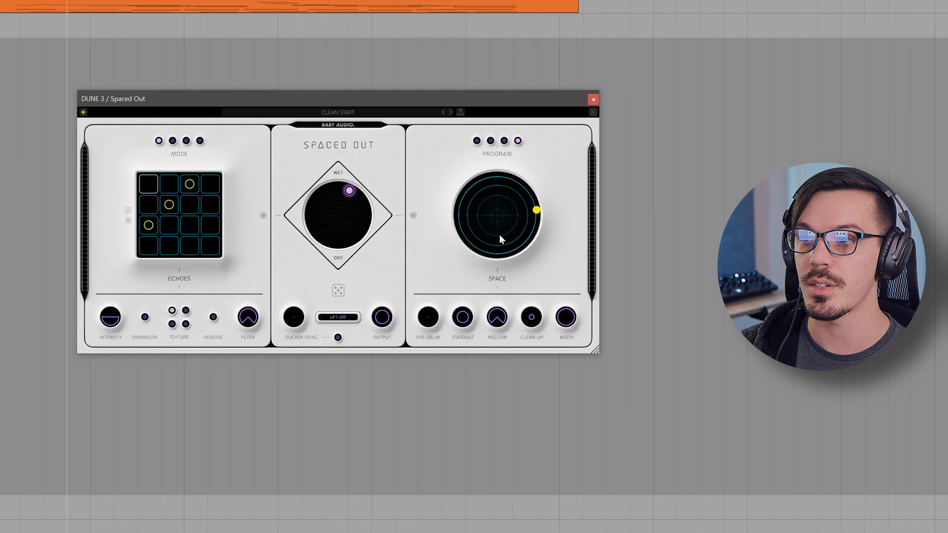
drag(534, 219, 575, 210)
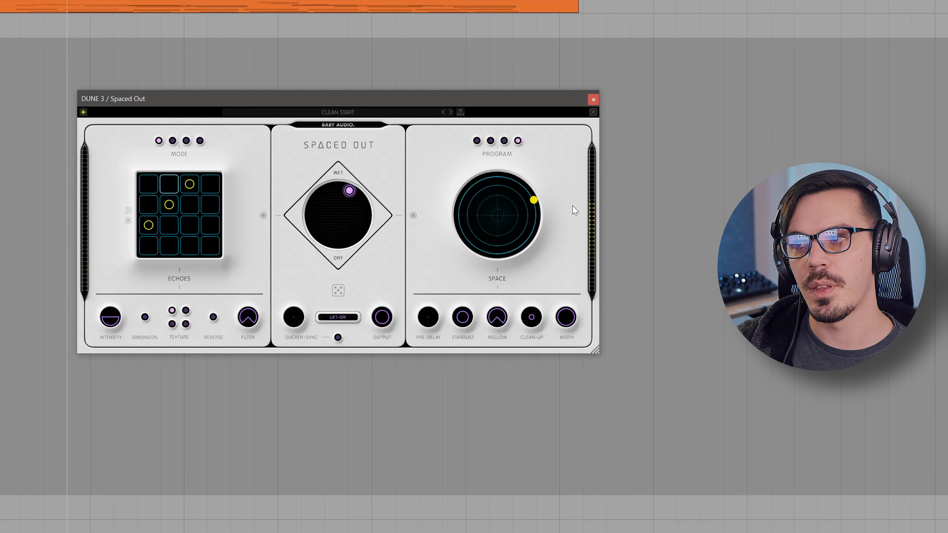
drag(535, 200, 402, 195)
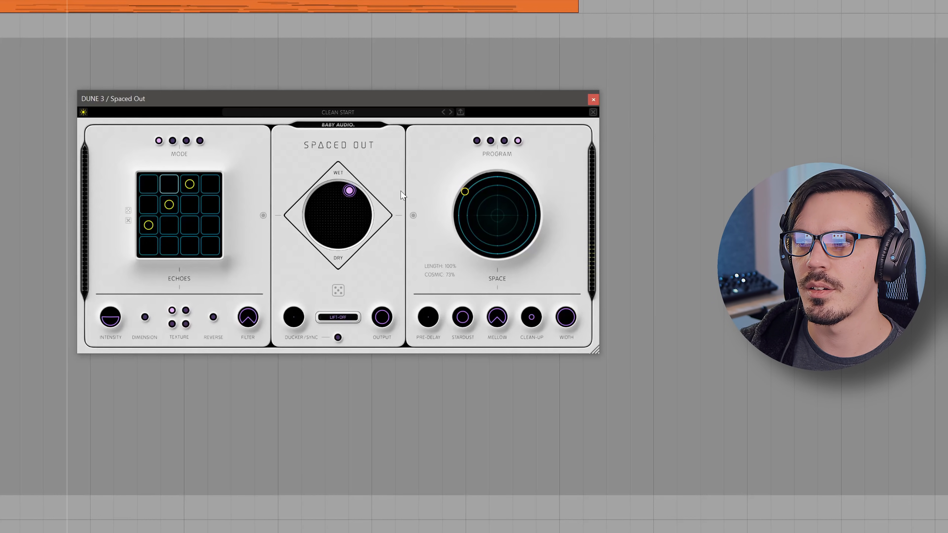
drag(403, 194, 585, 219)
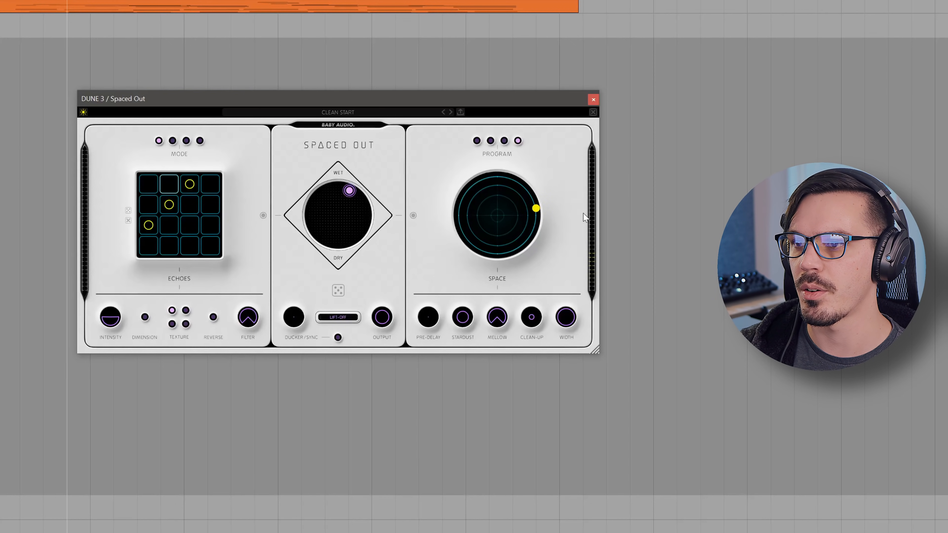
Set the Spaced Out mix to 94% wet, with 14% echoes and 86% space.
drag(347, 194, 356, 199)
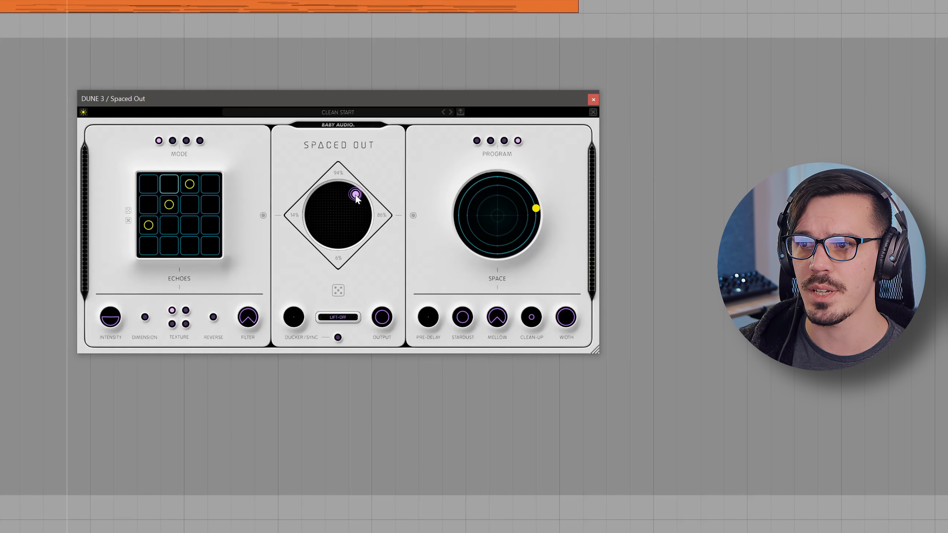
Close Spaced Out and examine the MSEG 1 and MSEG 2 modulation curves in DUNE 3, returning to the FX bus 1 view.
click(593, 99)
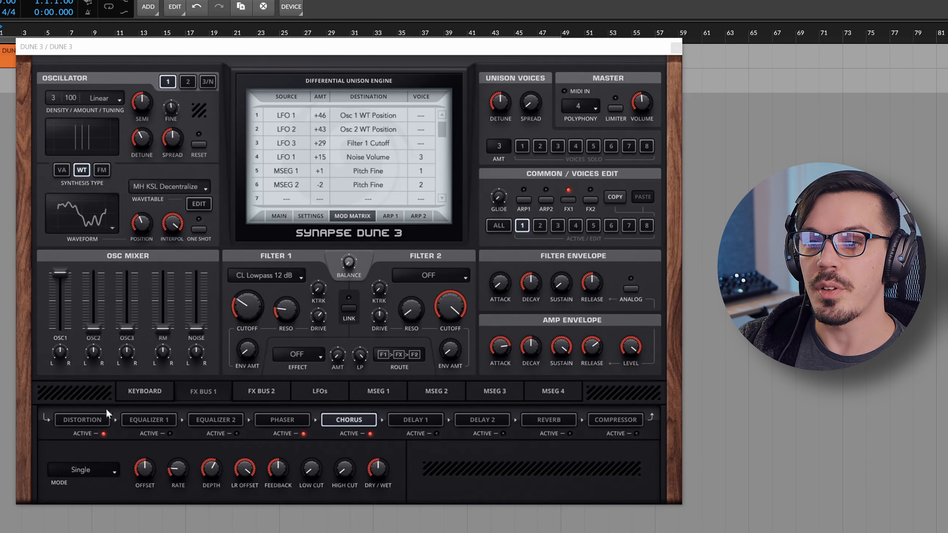
click(214, 297)
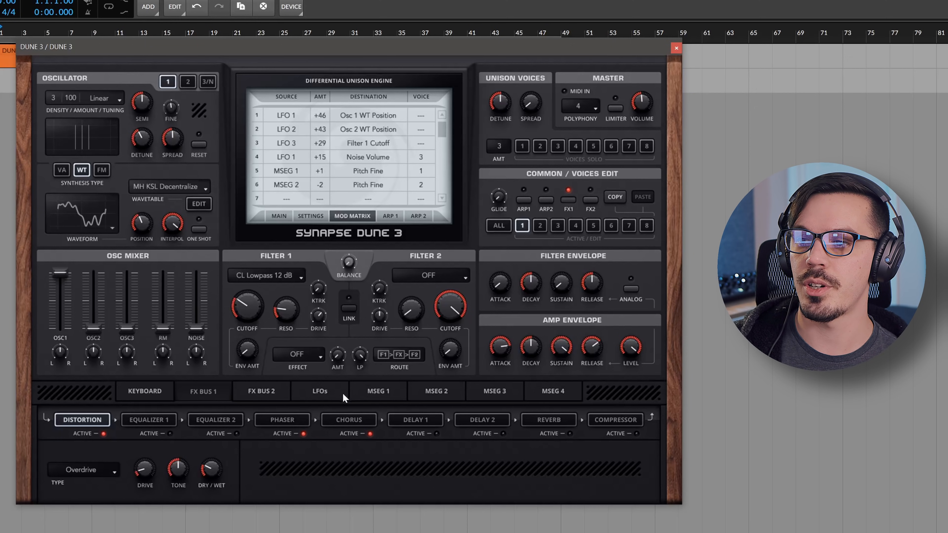
click(377, 391)
click(435, 390)
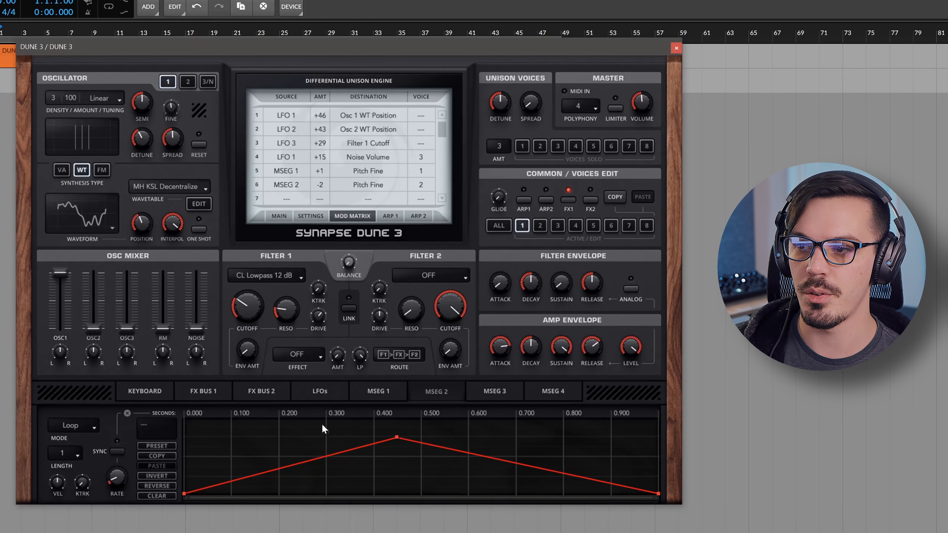
click(373, 392)
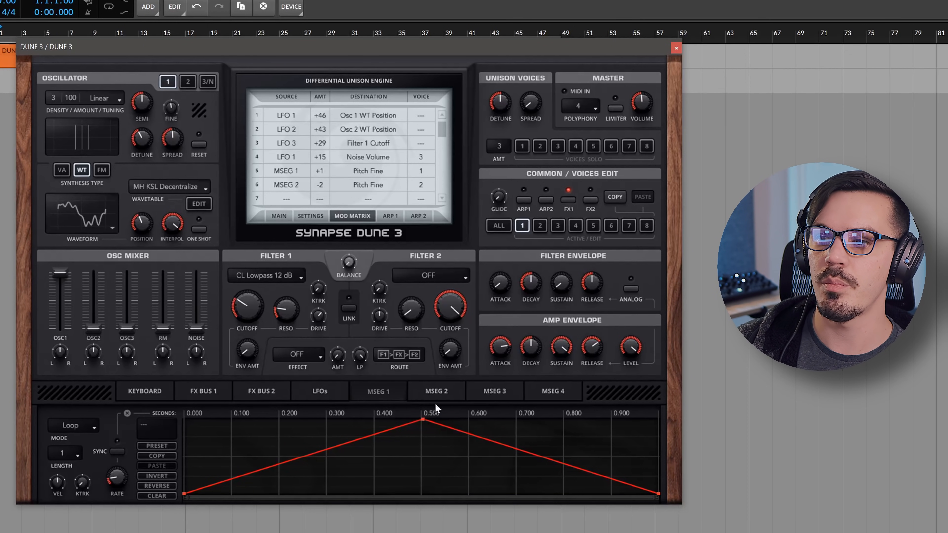
click(203, 392)
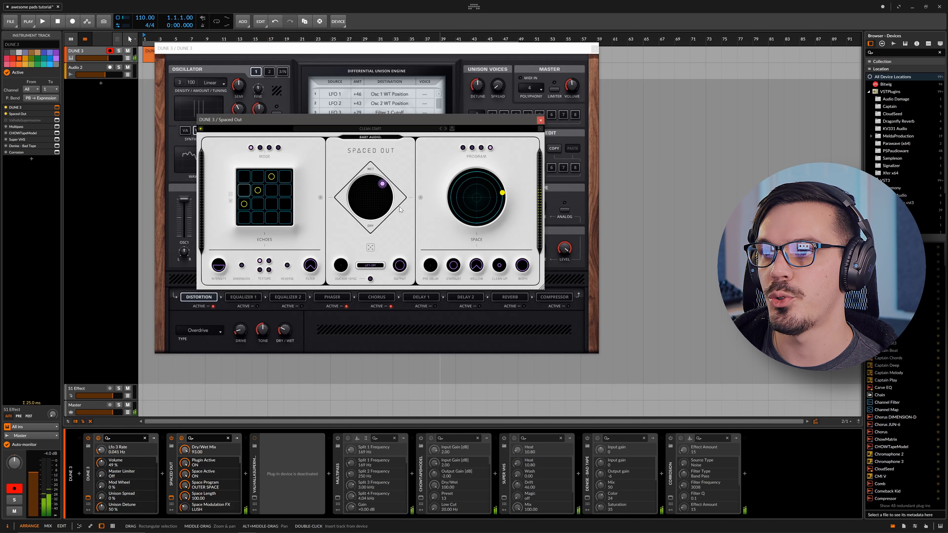
Nudge the Spaced Out mix to 94% wet and close the Spaced Out and DUNE 3 windows.
drag(385, 184, 395, 184)
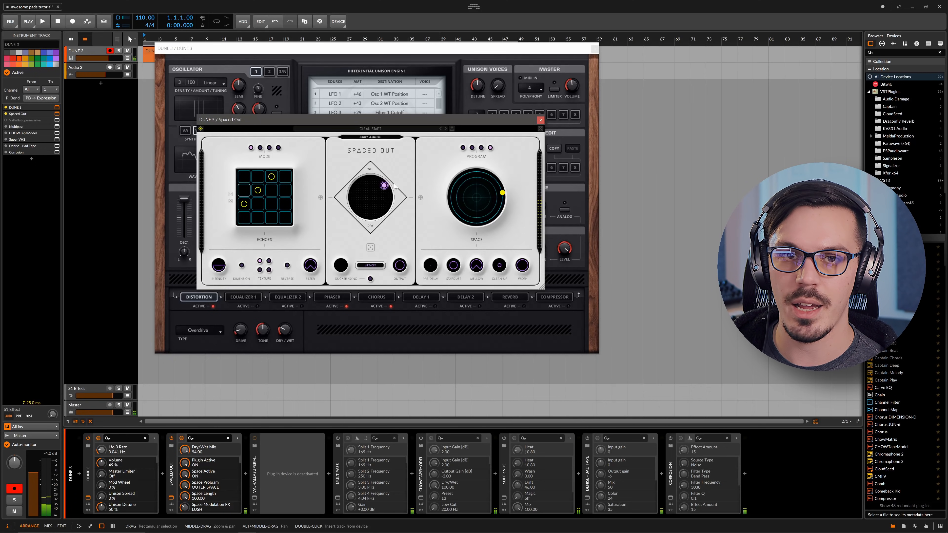
click(541, 121)
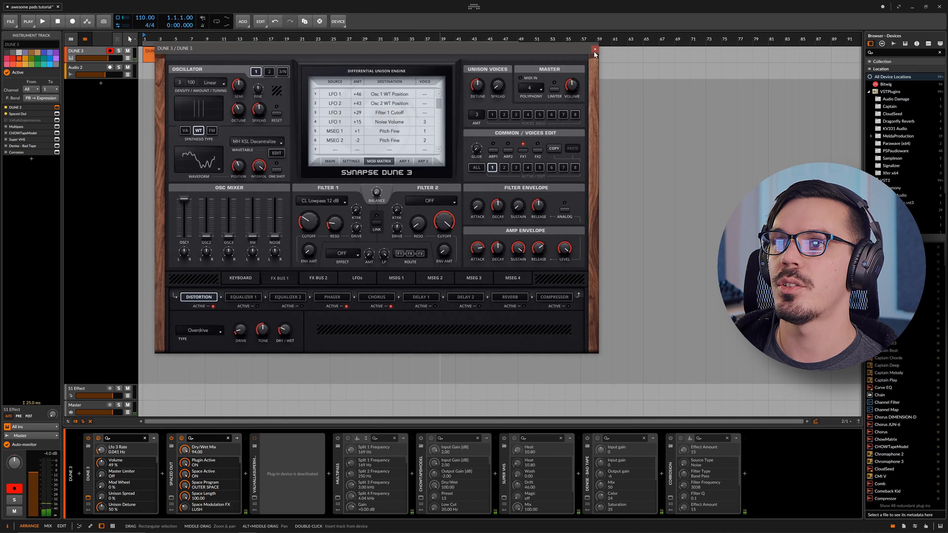
click(594, 49)
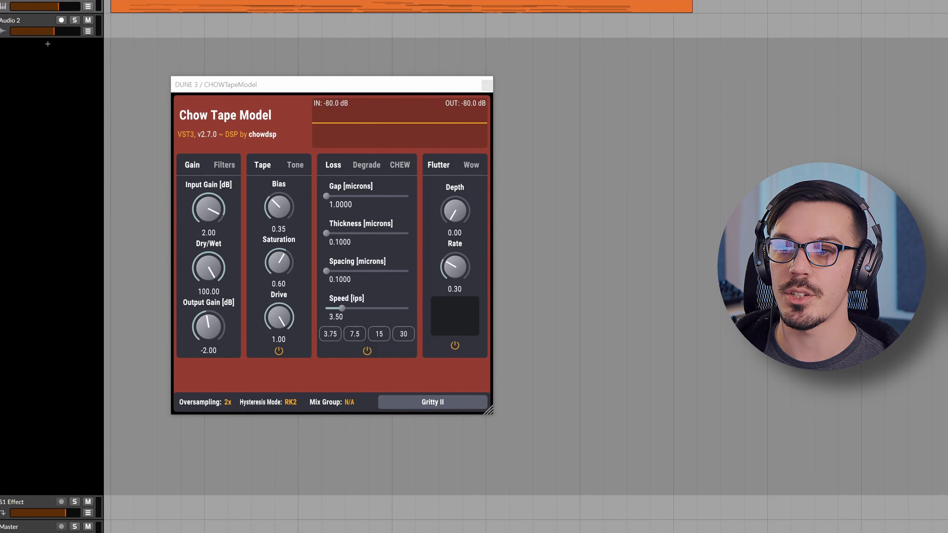
Look over the Flutter settings of the Chow Tape Model and set its Wow depth to 0.06.
click(184, 85)
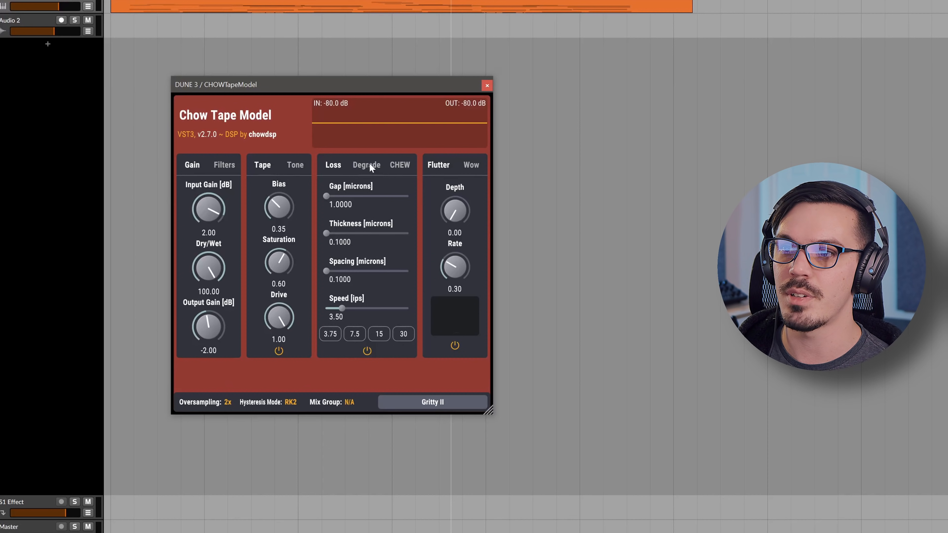
click(476, 165)
click(448, 165)
drag(459, 199, 456, 183)
click(469, 165)
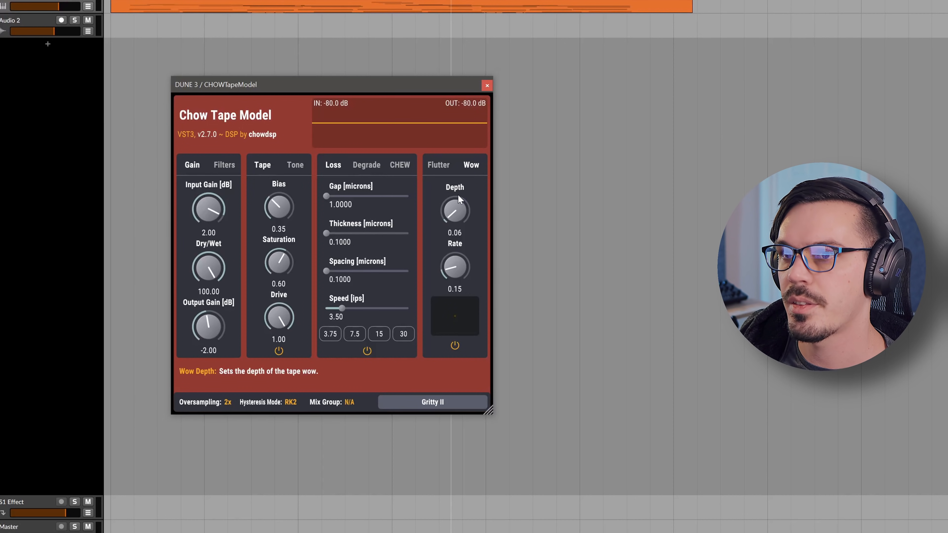
Play back the tape-processed pad, close the Chow Tape Model window and move the Super VHS window into clear view.
key(space)
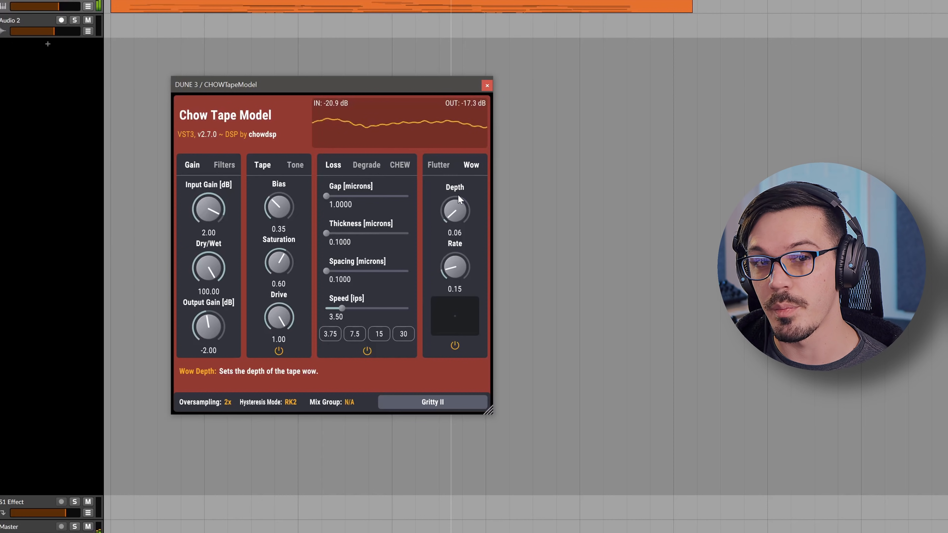
key(space)
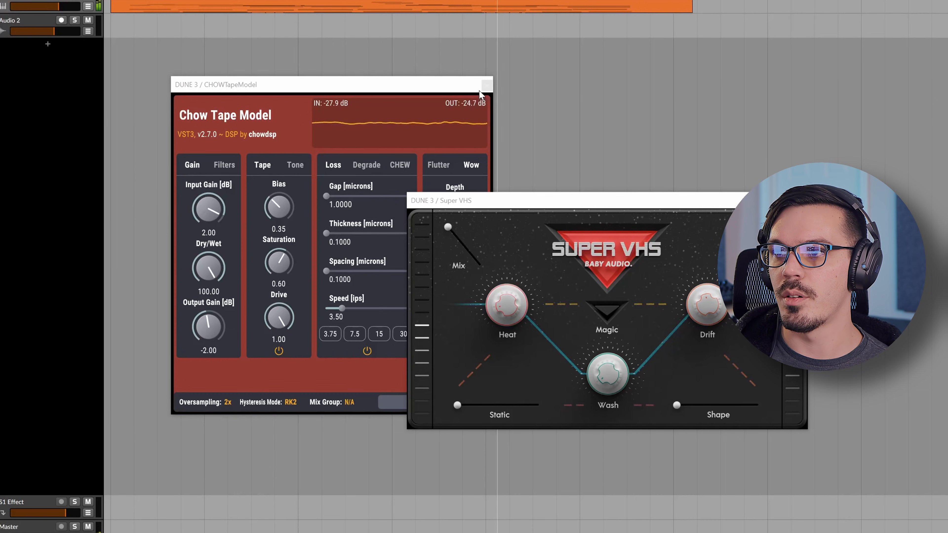
click(486, 86)
drag(476, 207, 306, 141)
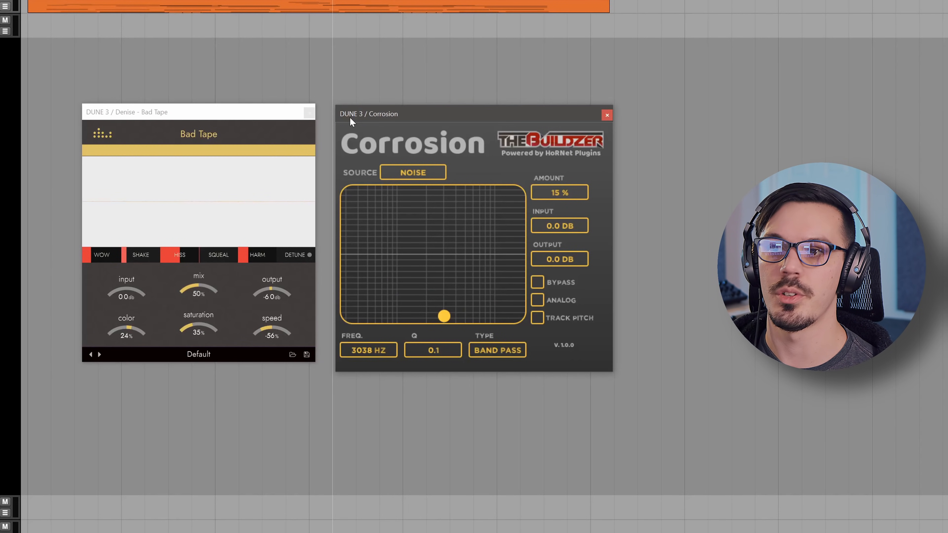
Review Bad Tape's harm, hiss and wow amounts, and set its saturation to 43% and color to 35%.
click(267, 112)
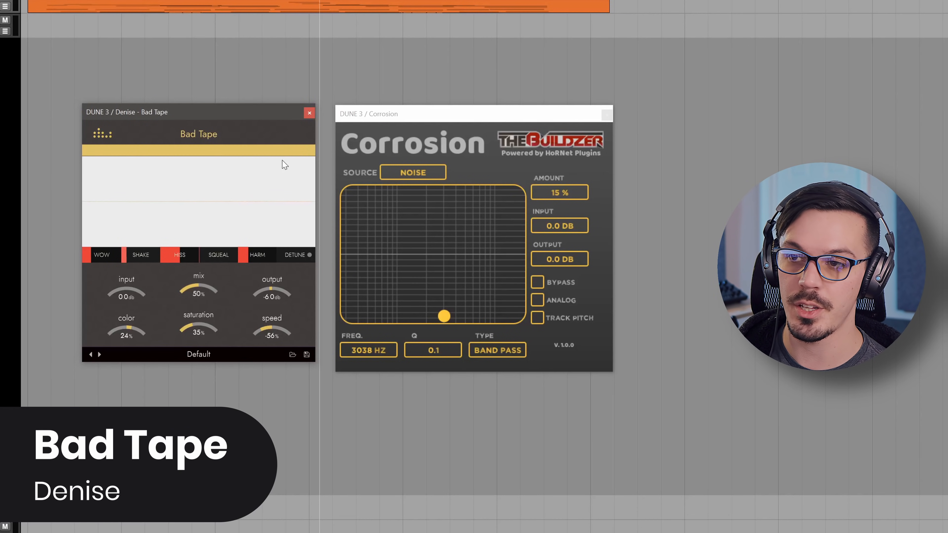
mouse_move(265, 258)
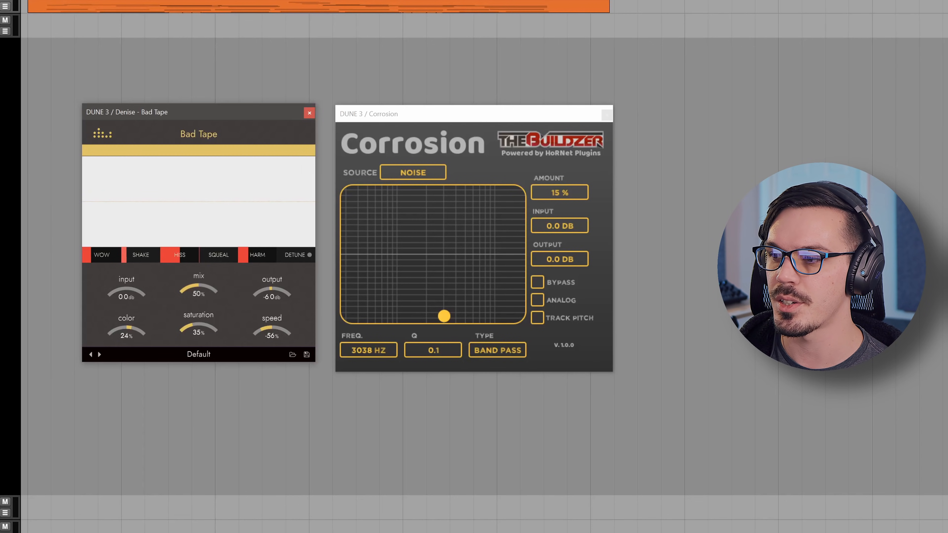
click(257, 375)
mouse_move(184, 258)
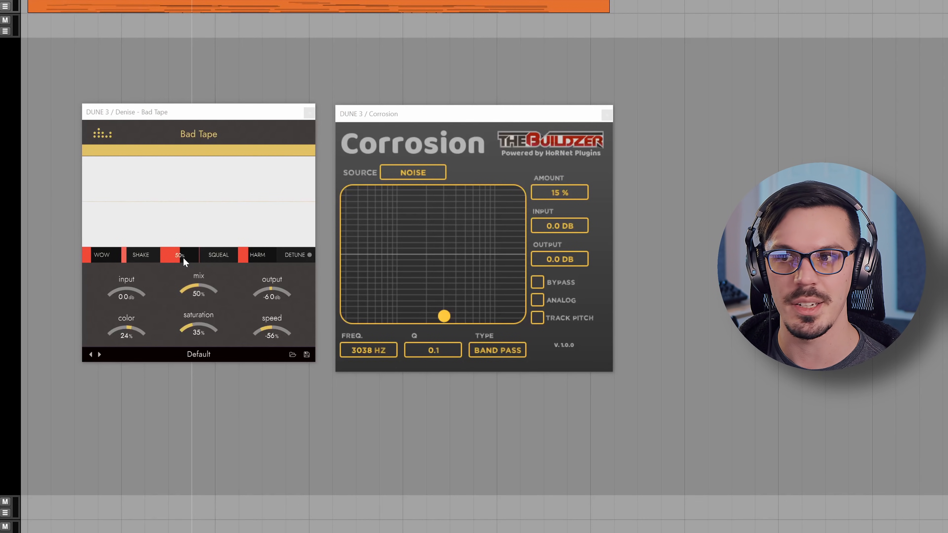
mouse_move(109, 256)
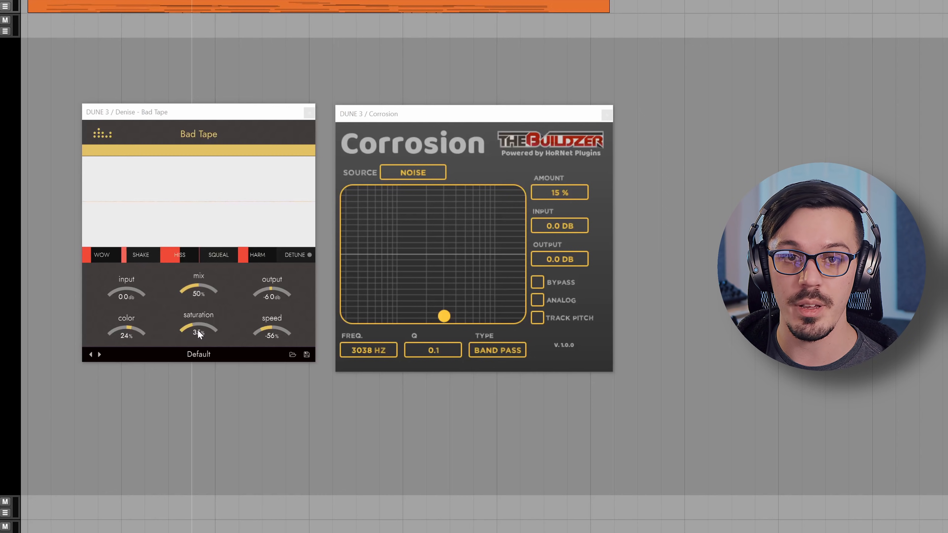
drag(198, 330, 201, 320)
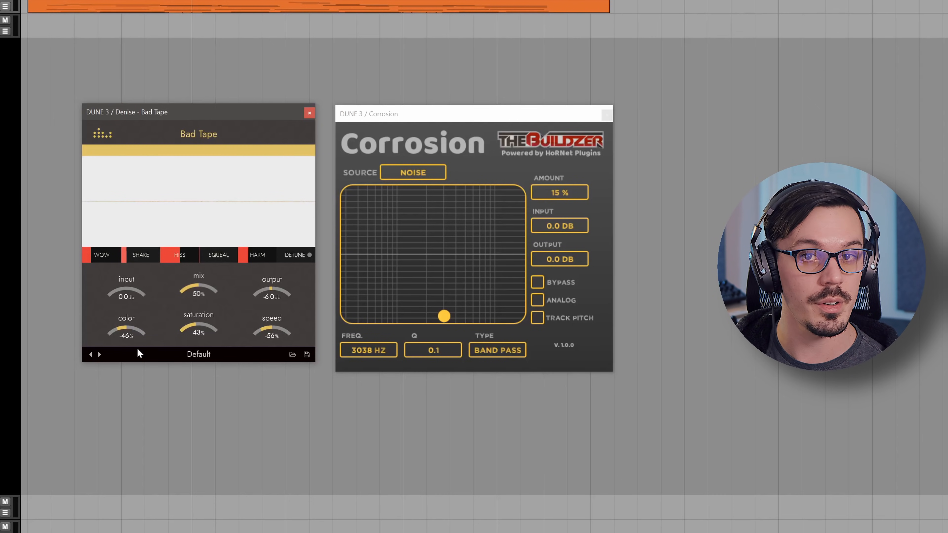
drag(137, 341, 135, 327)
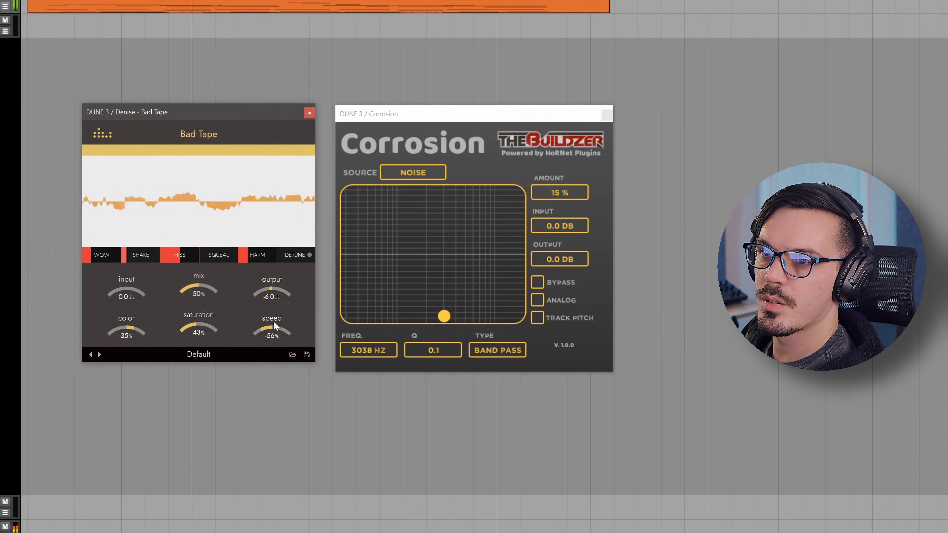
Raise Bad Tape's harm amount to 35% and fine-tune its saturation to 42%.
drag(247, 255, 266, 259)
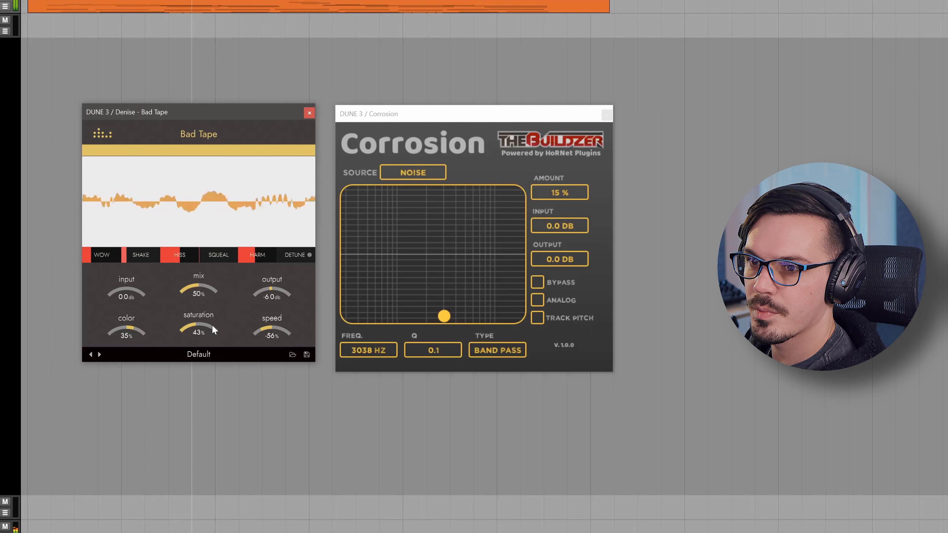
drag(199, 321, 199, 322)
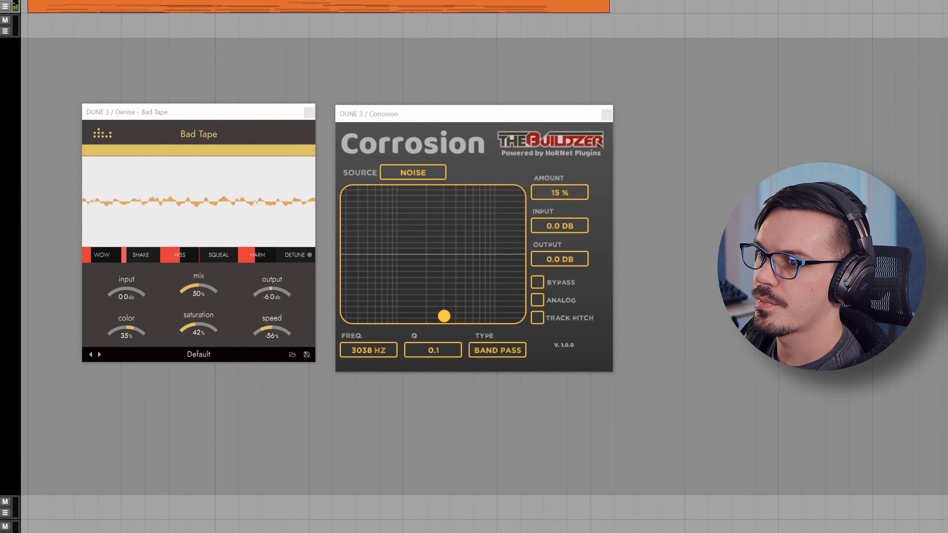
mouse_move(249, 256)
drag(250, 256, 253, 258)
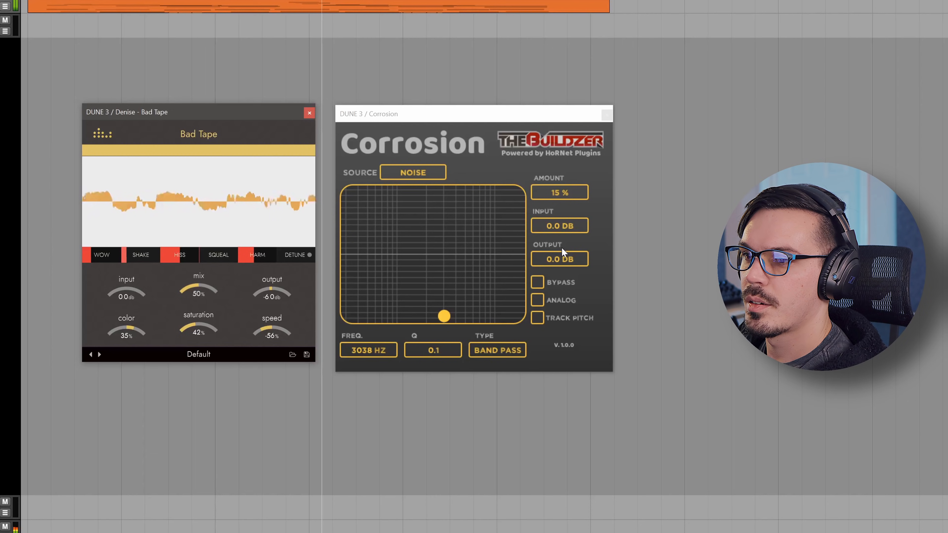
Try Corrosion's Analog option, switch it off again and lower the noise amount to 11%.
click(537, 301)
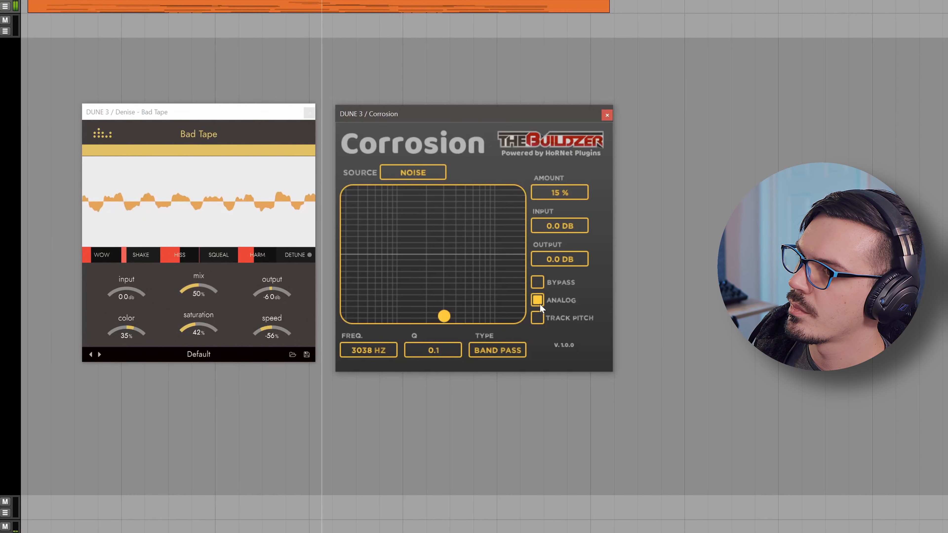
click(538, 300)
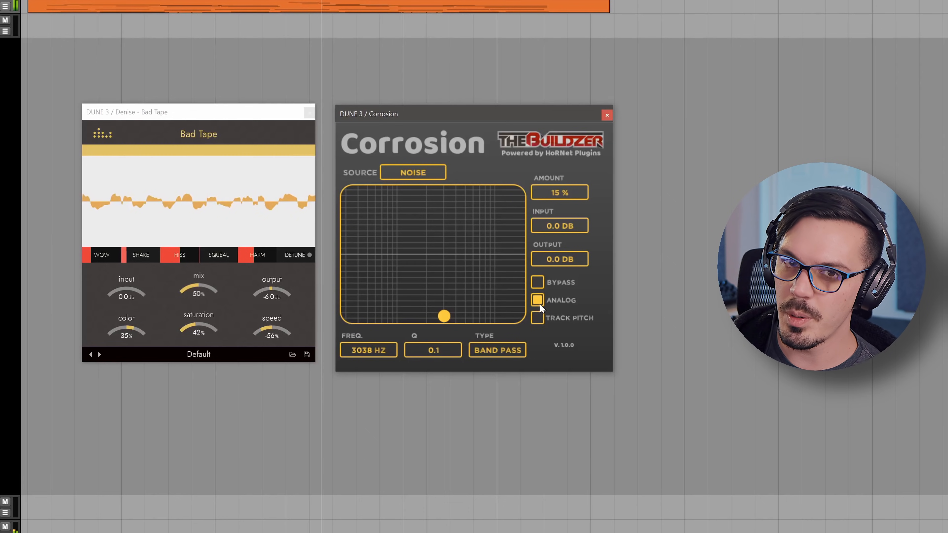
drag(548, 191, 549, 197)
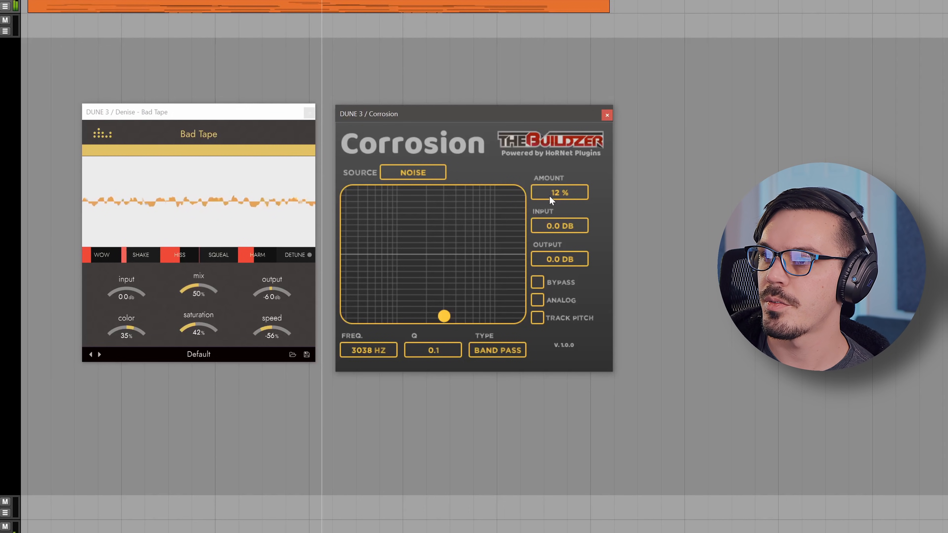
Close the Bad Tape and Corrosion windows and toggle the transport playback.
click(273, 262)
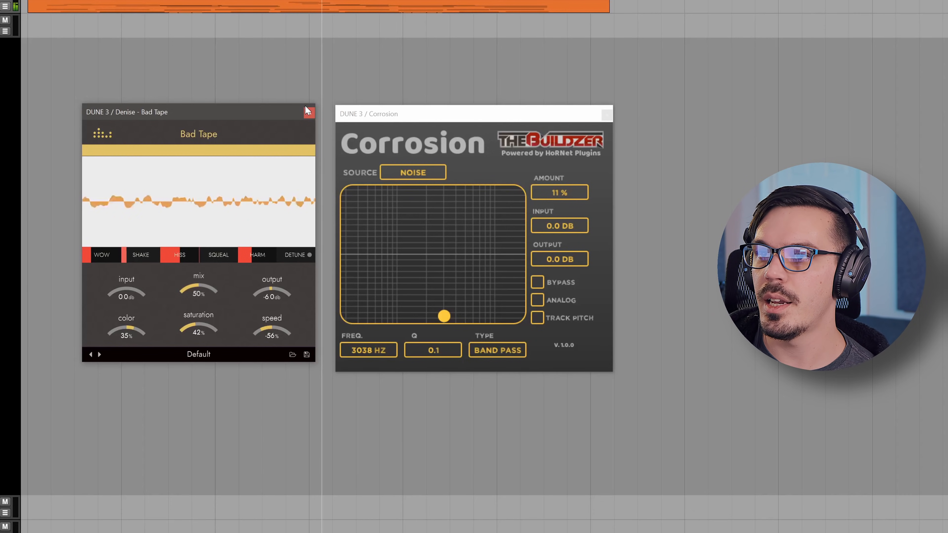
click(309, 112)
click(607, 114)
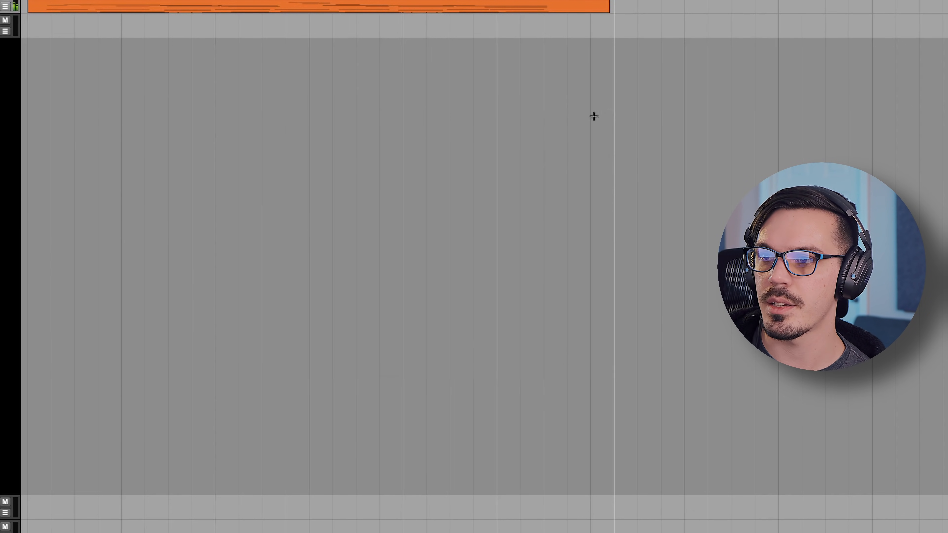
key(space)
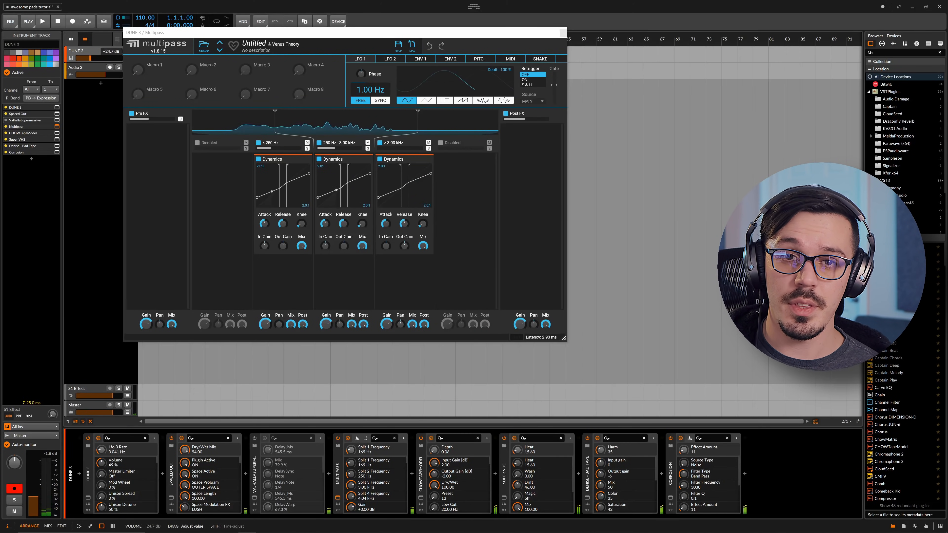
Try a lower DUNE 3 track volume, reset it to the default -6.0 dB and close the Multipass window.
drag(90, 58, 90, 59)
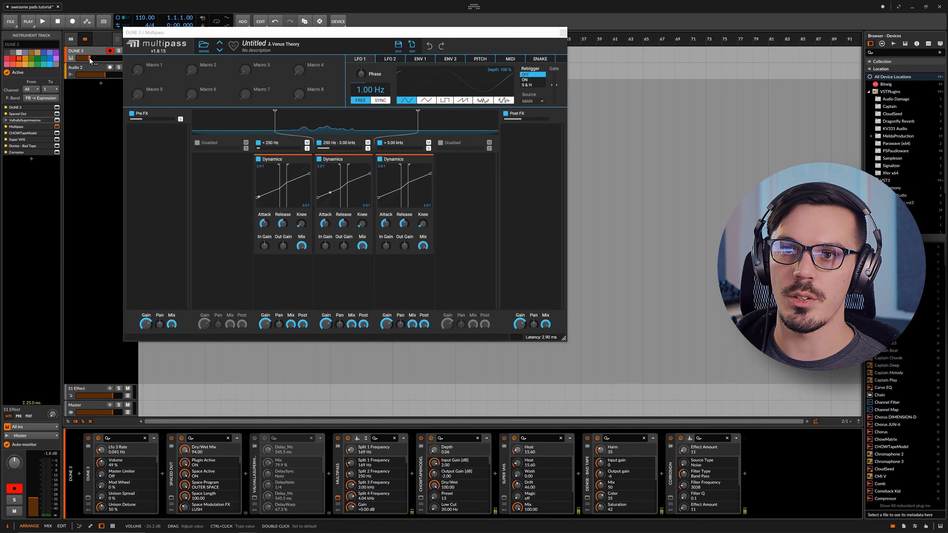
double_click(90, 60)
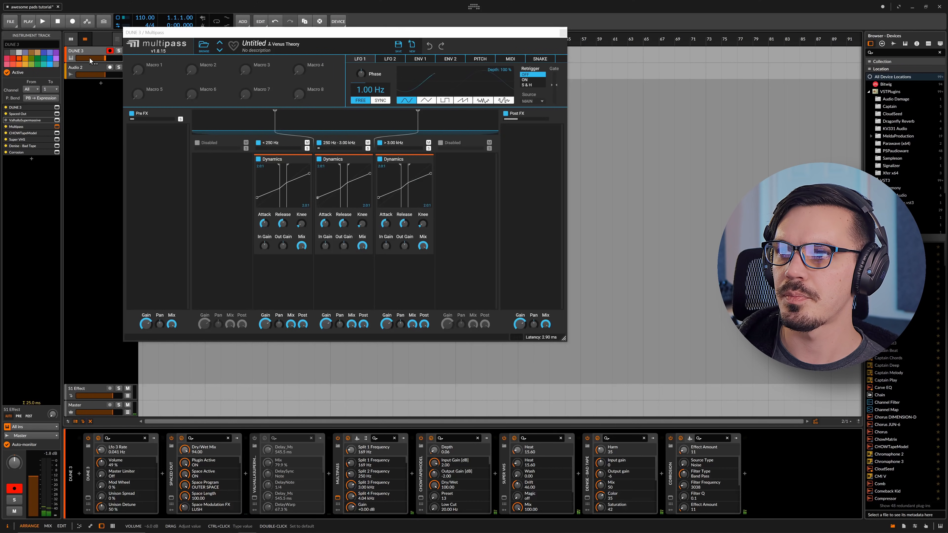
click(563, 33)
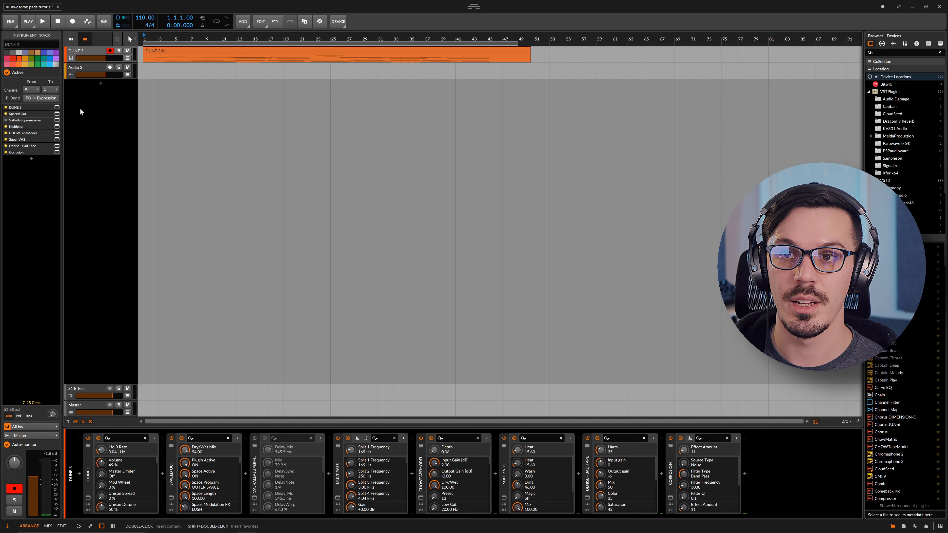
Open DUNE 3 and compare the settings of oscillator 2 with those of oscillator 1.
click(57, 108)
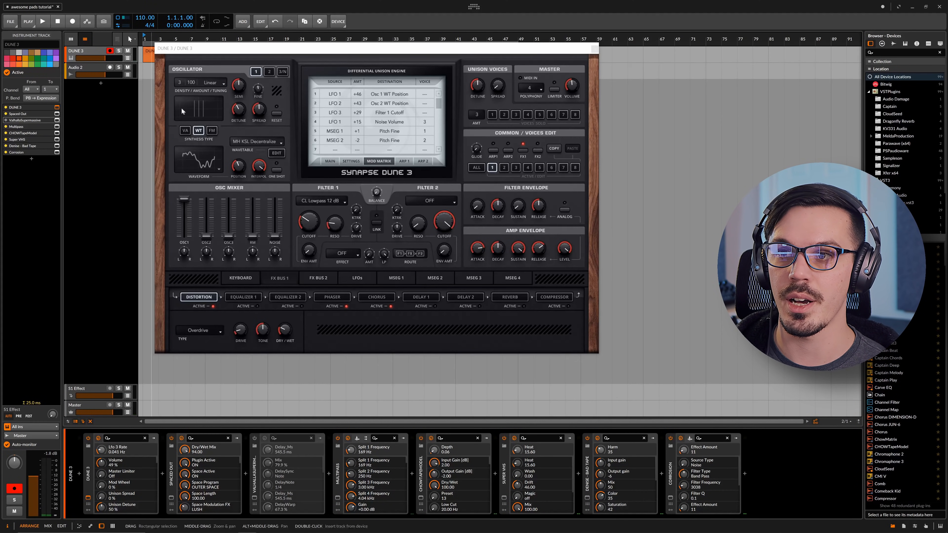
click(270, 71)
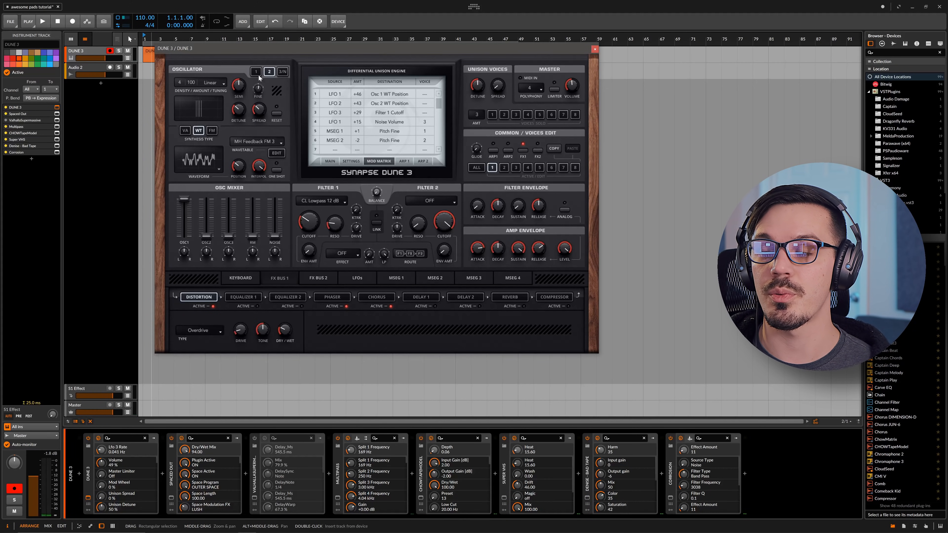
click(257, 73)
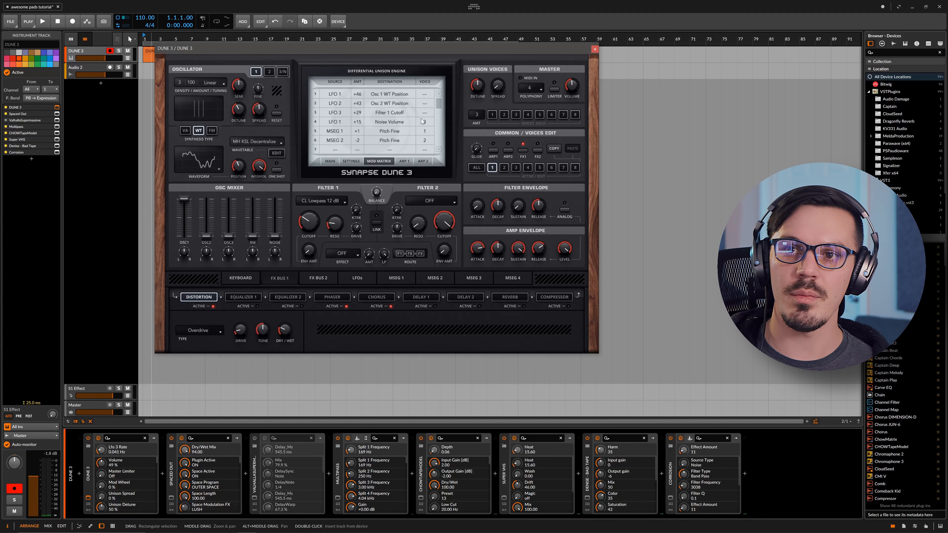
Bypass Spaced Out, Multipass, CHOWTapeModel, Super VHS, Bad Tape and Corrosion on the DUNE 3 track to hear the dry synth.
click(5, 113)
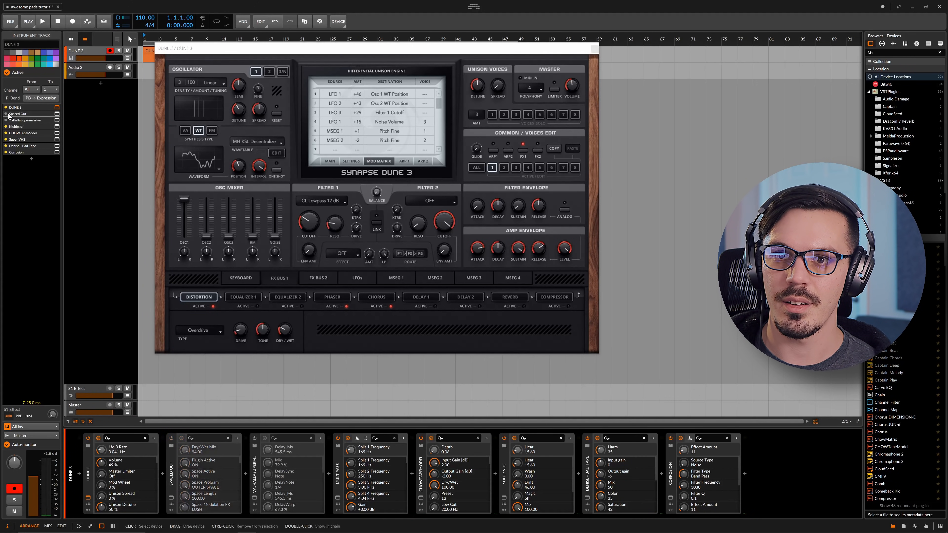
click(6, 126)
click(6, 133)
click(6, 139)
click(6, 145)
click(6, 152)
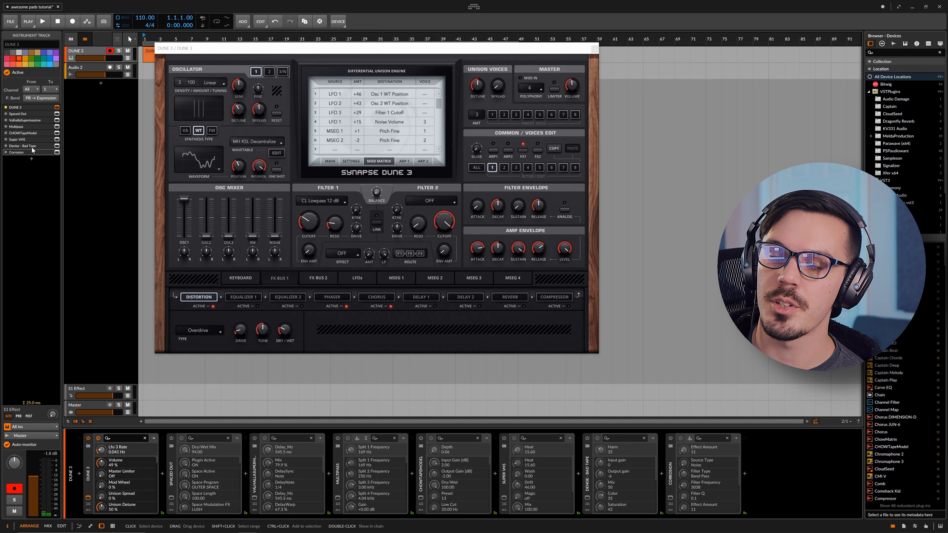
Reactivate all bypassed effects on the DUNE 3 track except ValhallaSupermassive, and lower the track volume to about -15.7 dB.
click(6, 114)
click(6, 127)
click(6, 133)
click(5, 140)
click(5, 152)
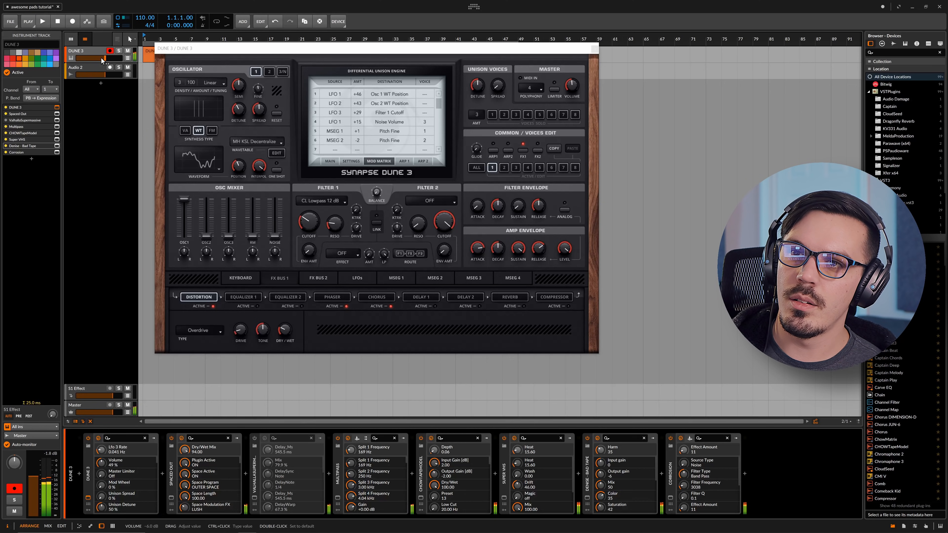
drag(100, 57, 97, 61)
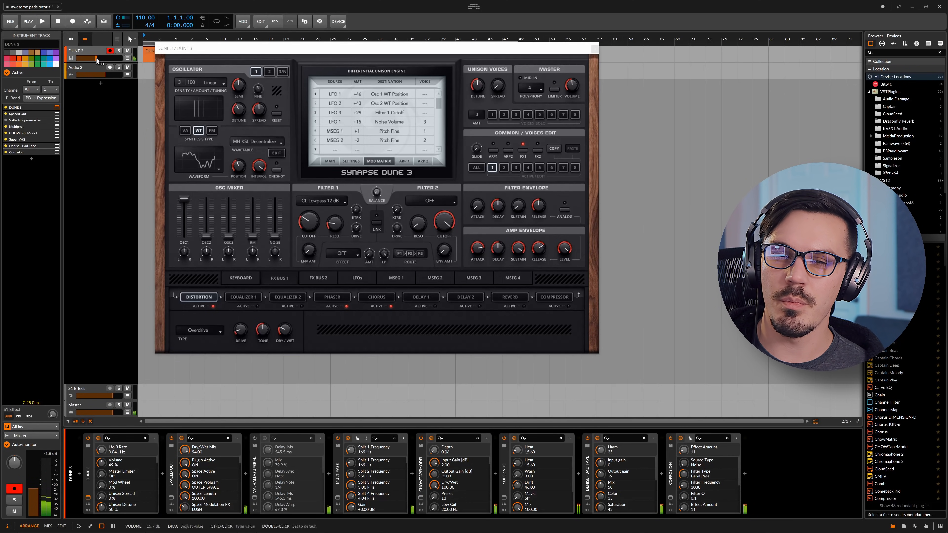